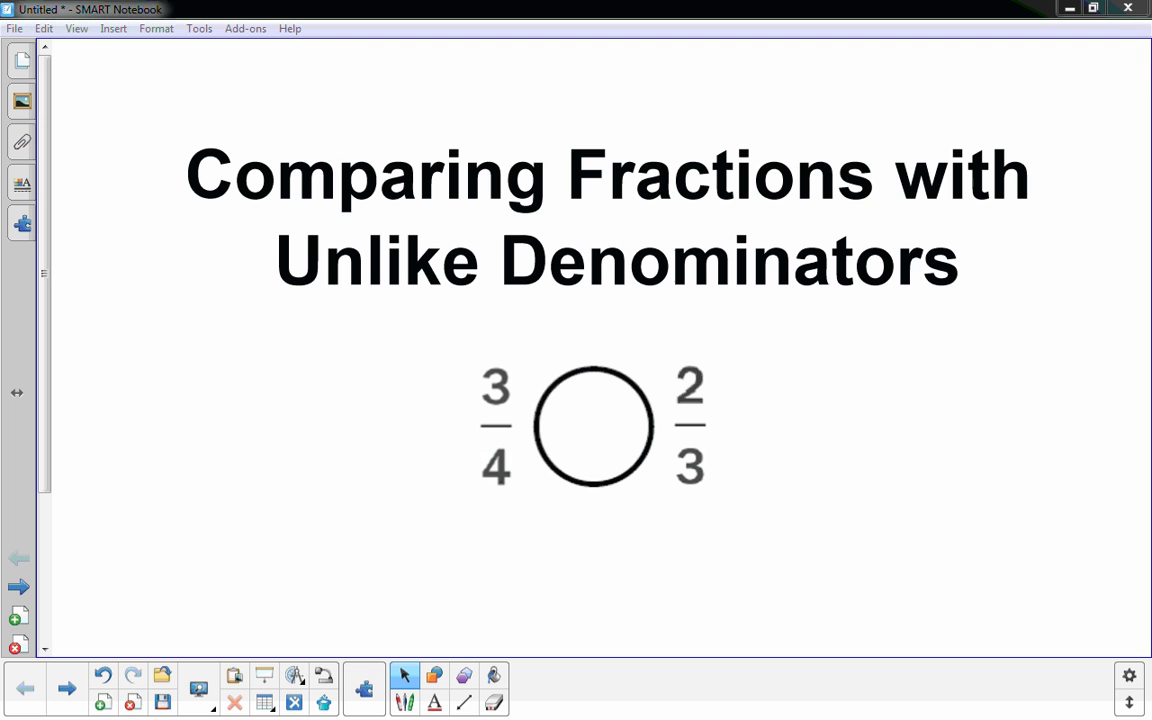
Step: Go to the page comparing 1/4 and 1/2 and activate the pen for writing on it
left_click(66, 688)
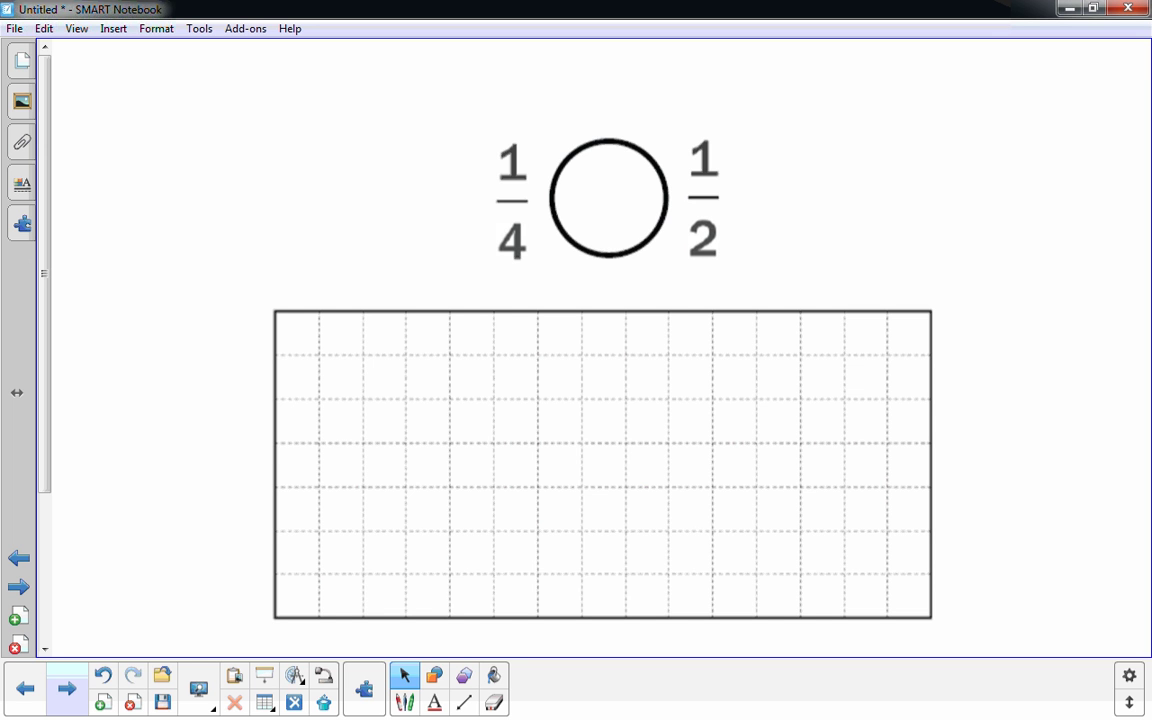
left_click(405, 702)
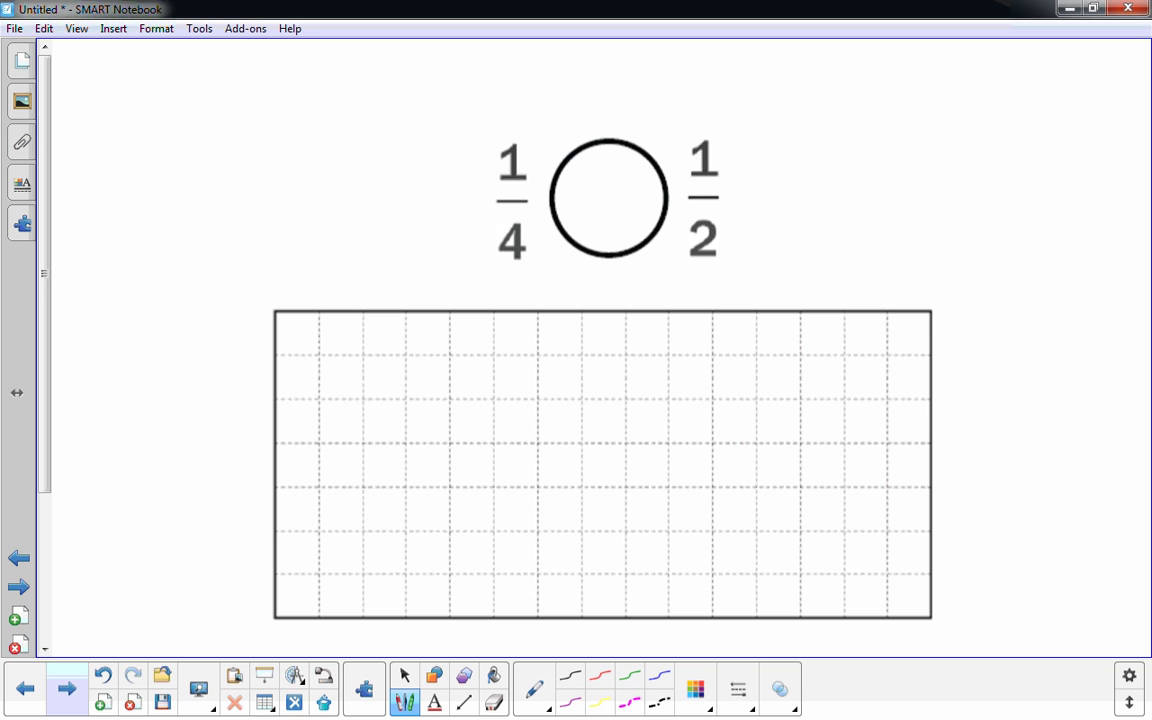
Step: Circle the printed fraction 1/4 in red and undo the circle
mouse_move(496, 269)
left_mouse_down()
mouse_move(522, 134)
mouse_move(486, 256)
mouse_move(510, 269)
left_mouse_up()
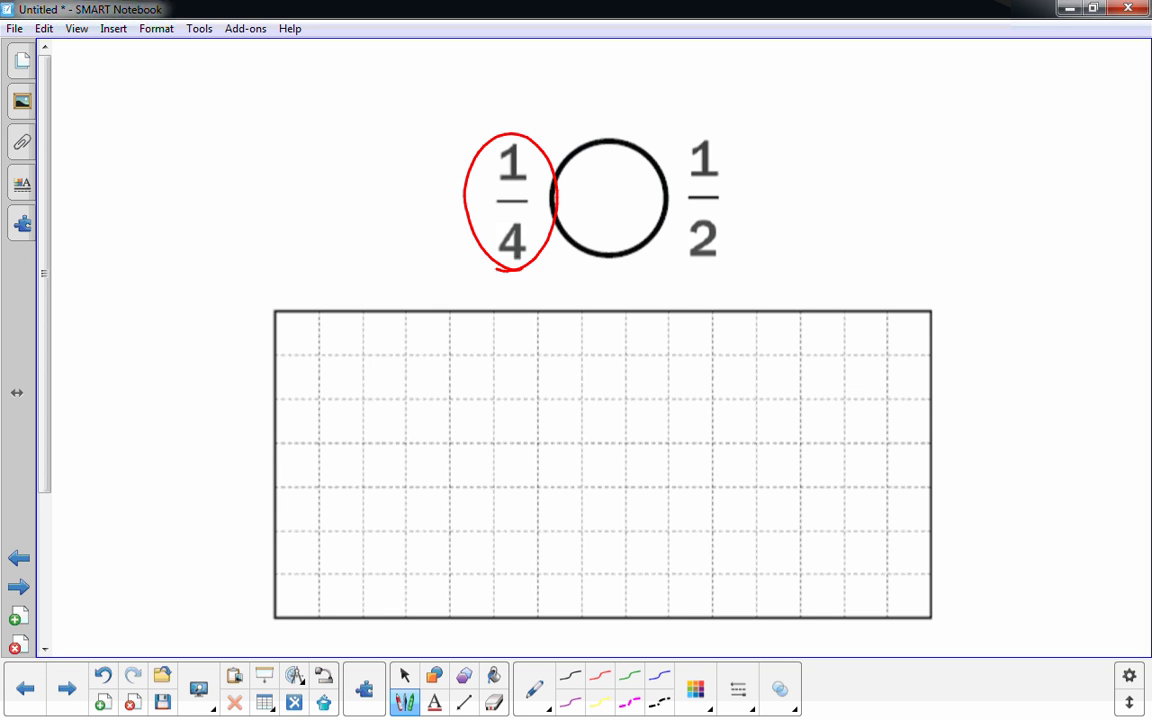
left_click(103, 675)
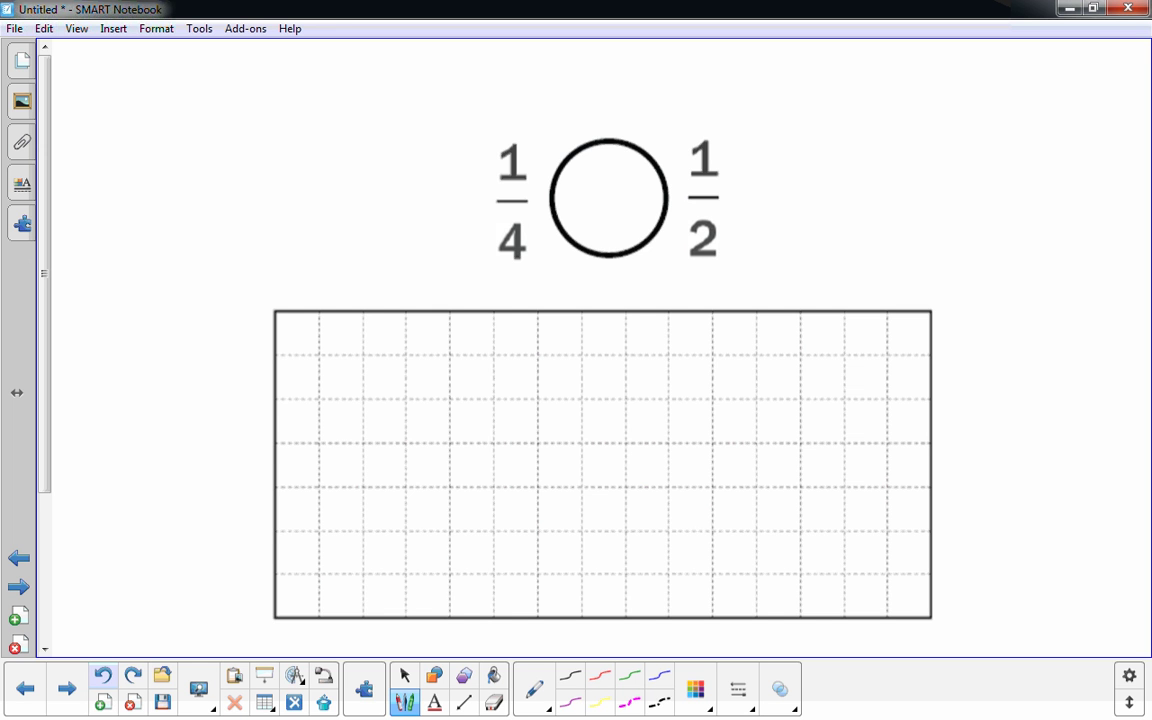
Step: Draw a red square two grid cells wide and two tall, divided into four equal parts
mouse_move(449, 352)
left_mouse_down()
mouse_move(447, 443)
mouse_move(532, 440)
mouse_move(537, 350)
mouse_move(449, 352)
left_mouse_up()
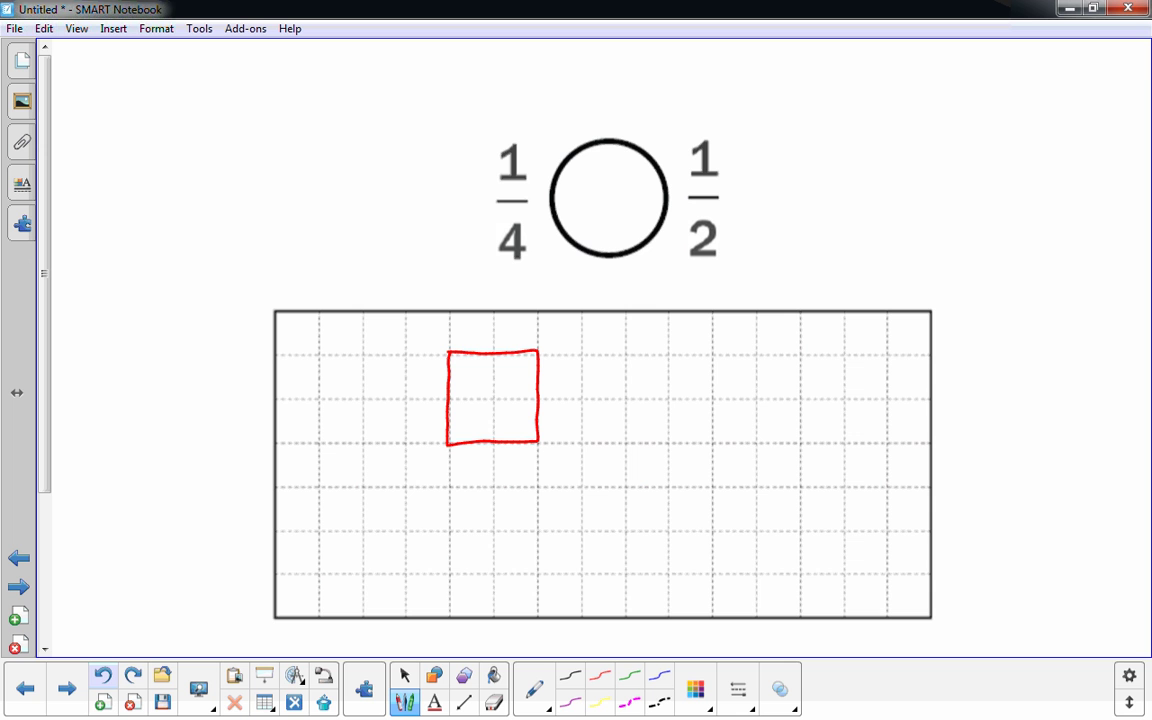
left_click_drag(492, 356, 492, 442)
left_click_drag(537, 397, 448, 397)
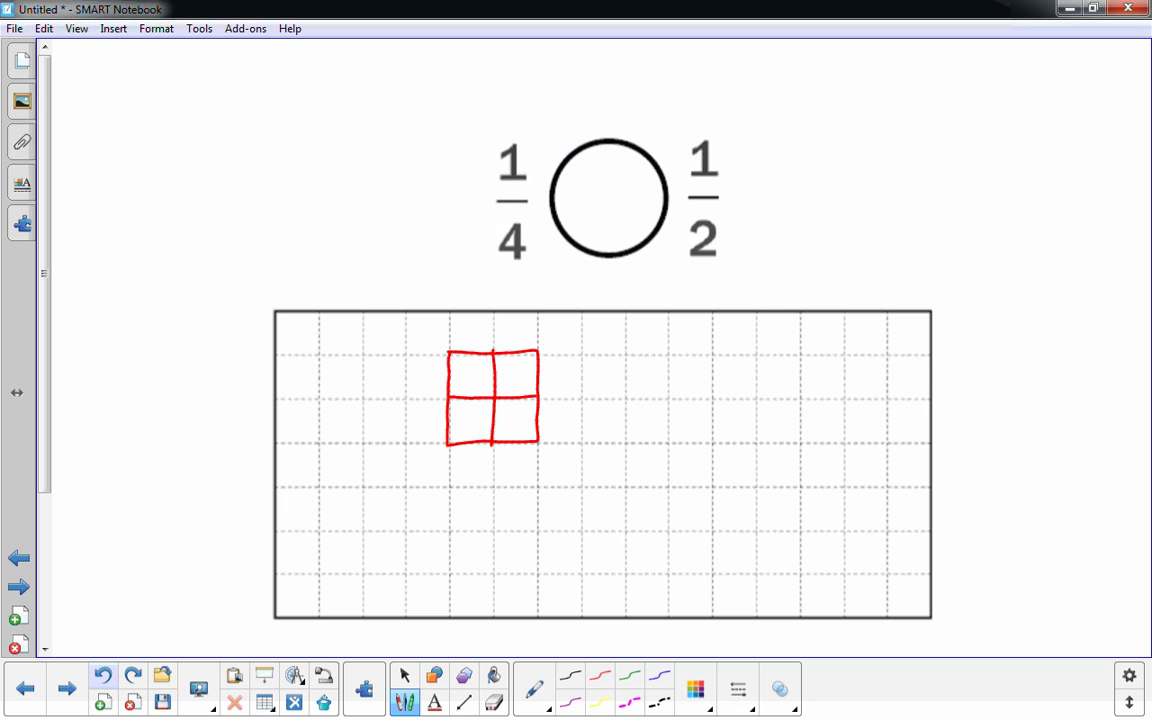
Step: Highlight the upper-left quarter of the red square in yellow
left_click(404, 676)
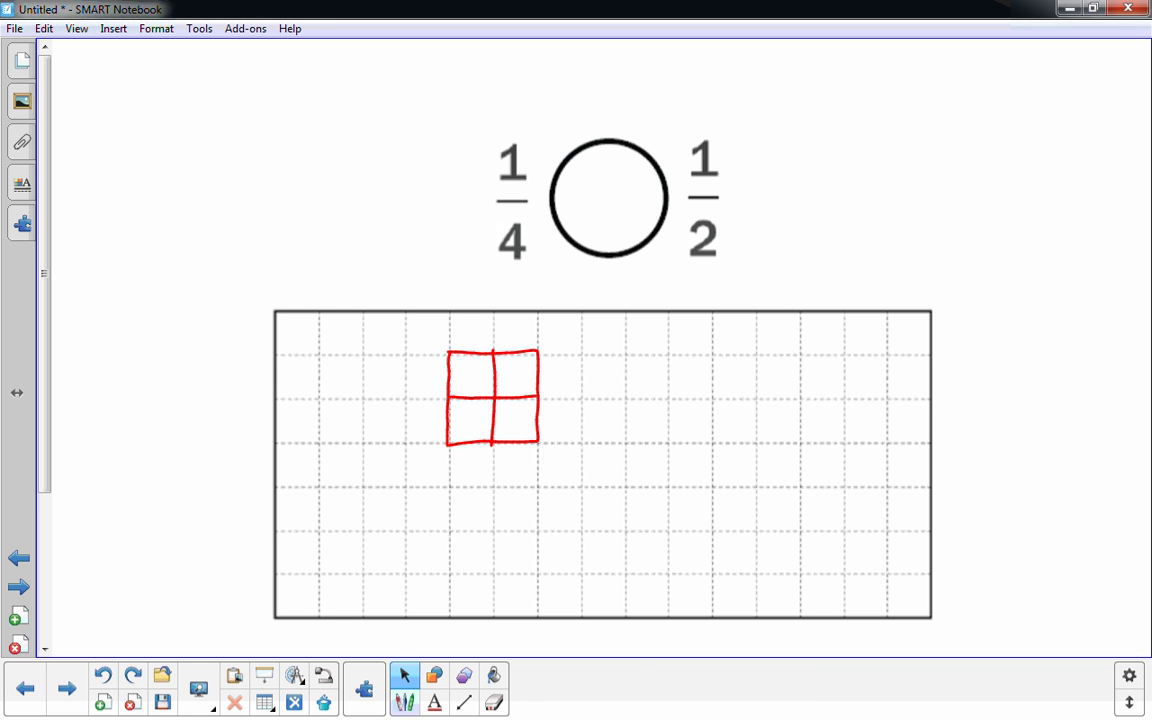
left_click(404, 703)
left_click(533, 689)
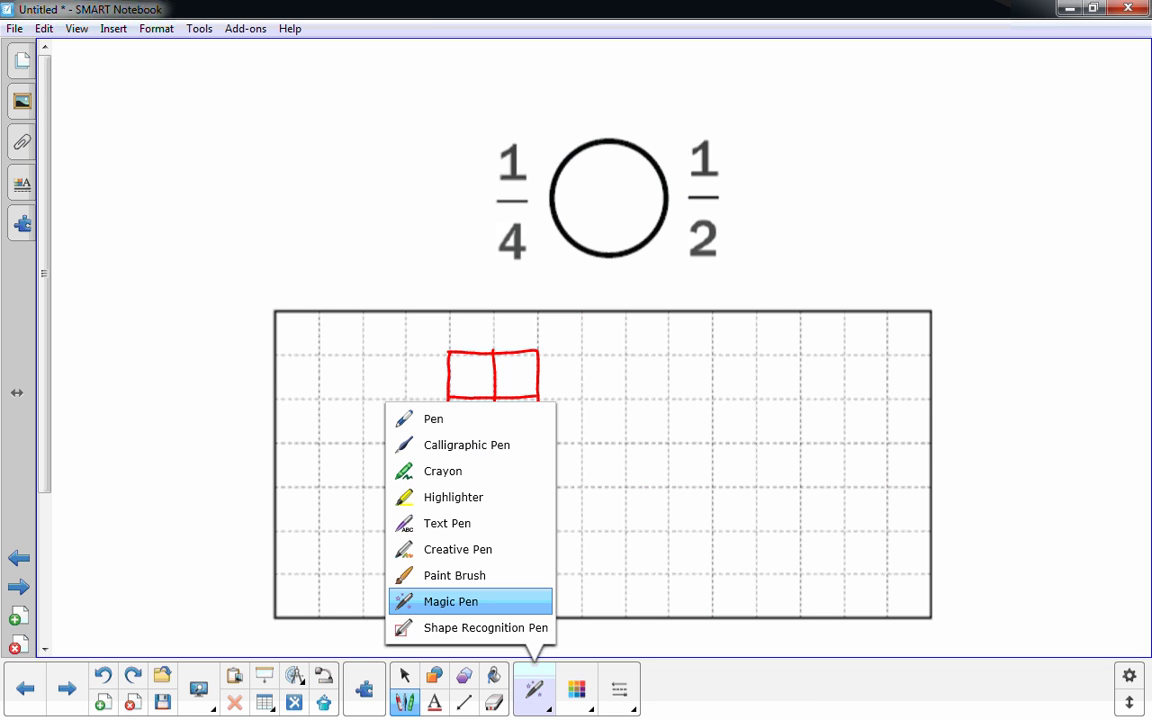
left_click(442, 497)
left_click_drag(466, 365, 473, 378)
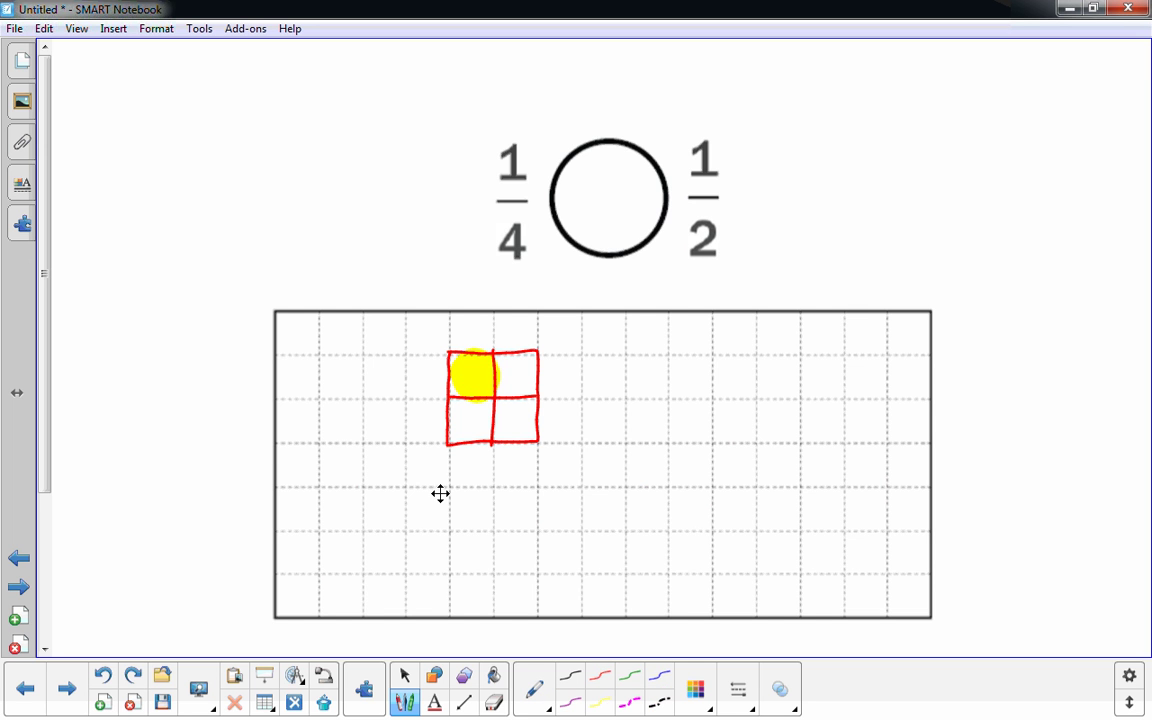
Step: Write the fraction 1/4 in red below the divided square
left_click_drag(494, 457, 495, 507)
left_click_drag(518, 515, 465, 518)
mouse_move(479, 526)
left_mouse_down()
mouse_move(477, 546)
mouse_move(503, 556)
mouse_move(502, 597)
left_mouse_up()
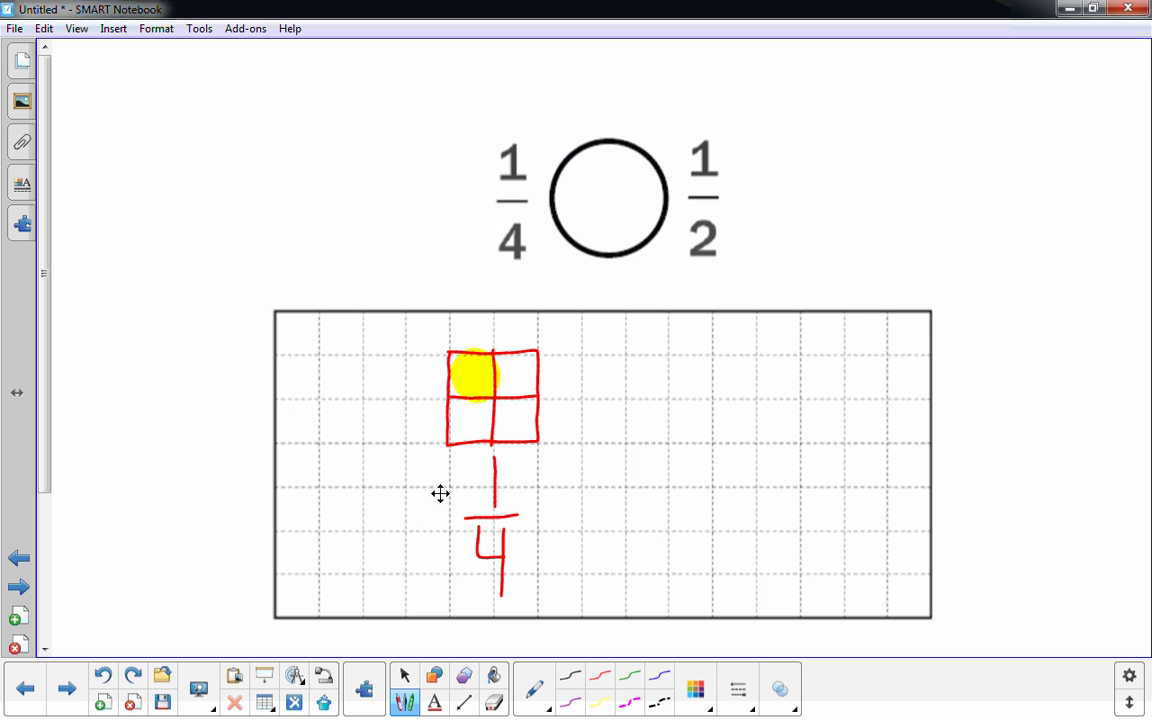
Step: Draw a red rectangle one grid cell wide and two tall beside the square, split into two equal halves
mouse_move(667, 353)
left_mouse_down()
mouse_move(666, 441)
mouse_move(711, 440)
mouse_move(713, 356)
mouse_move(667, 352)
left_mouse_up()
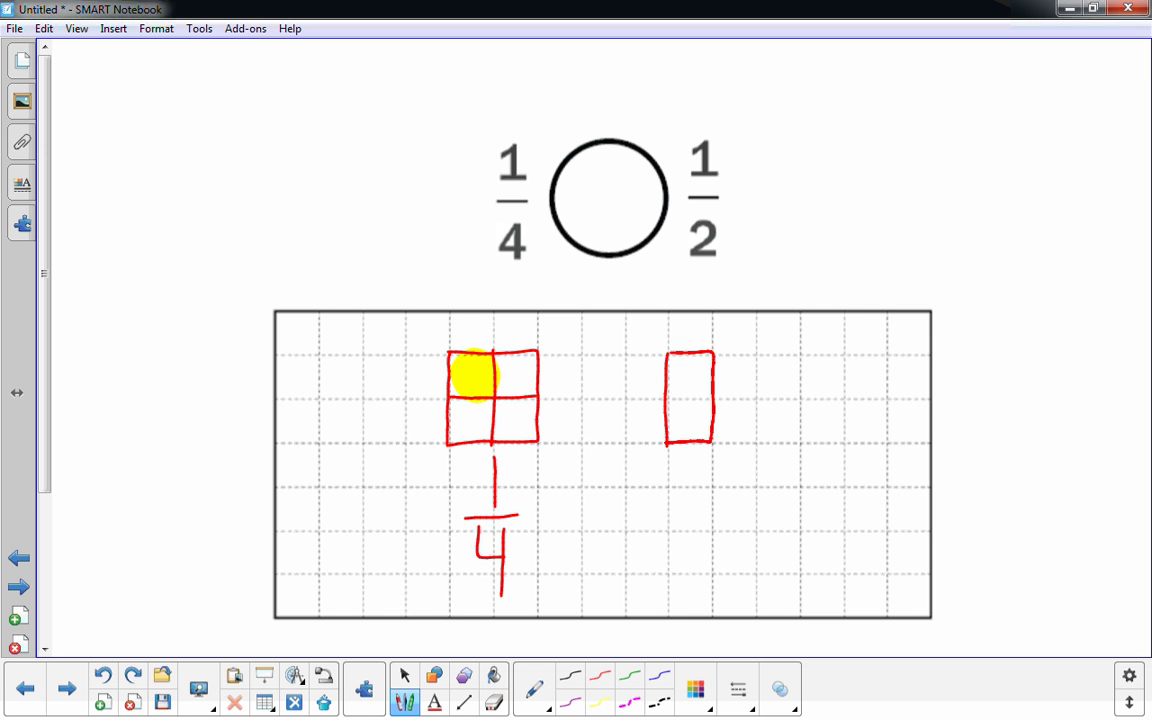
left_click_drag(712, 397, 666, 398)
Step: Highlight the rectangle's upper half in blue and write the fraction 1/2 in red below it
left_click(405, 676)
left_click(403, 700)
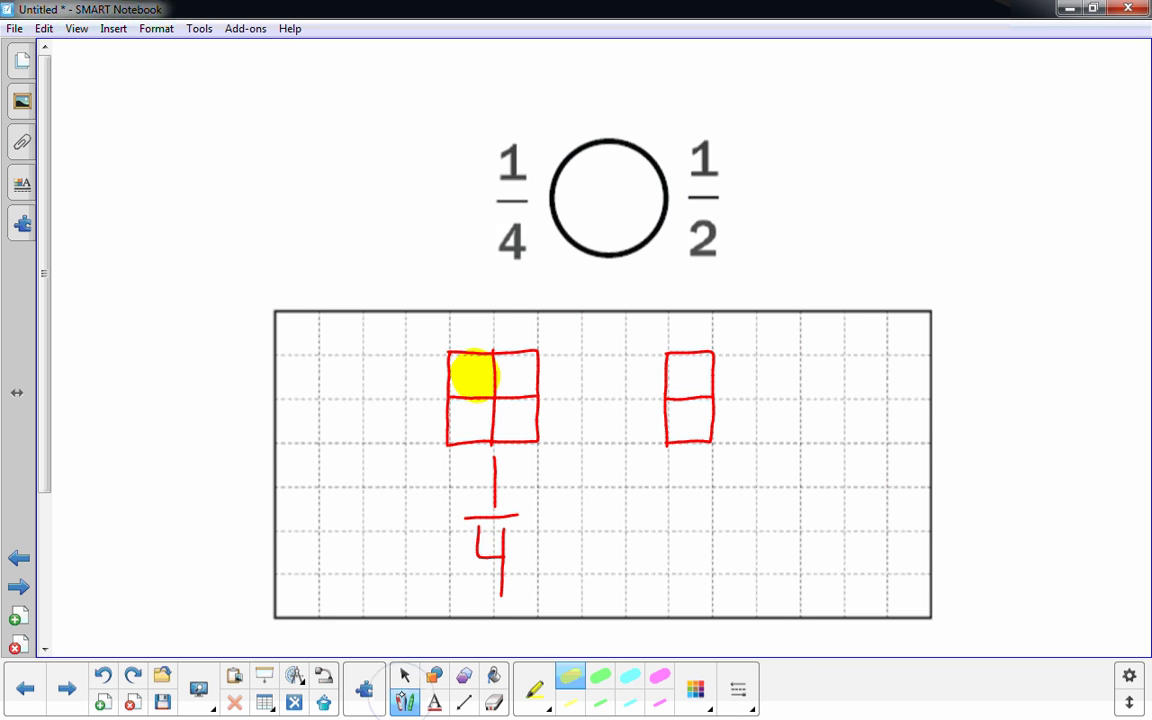
left_click(630, 676)
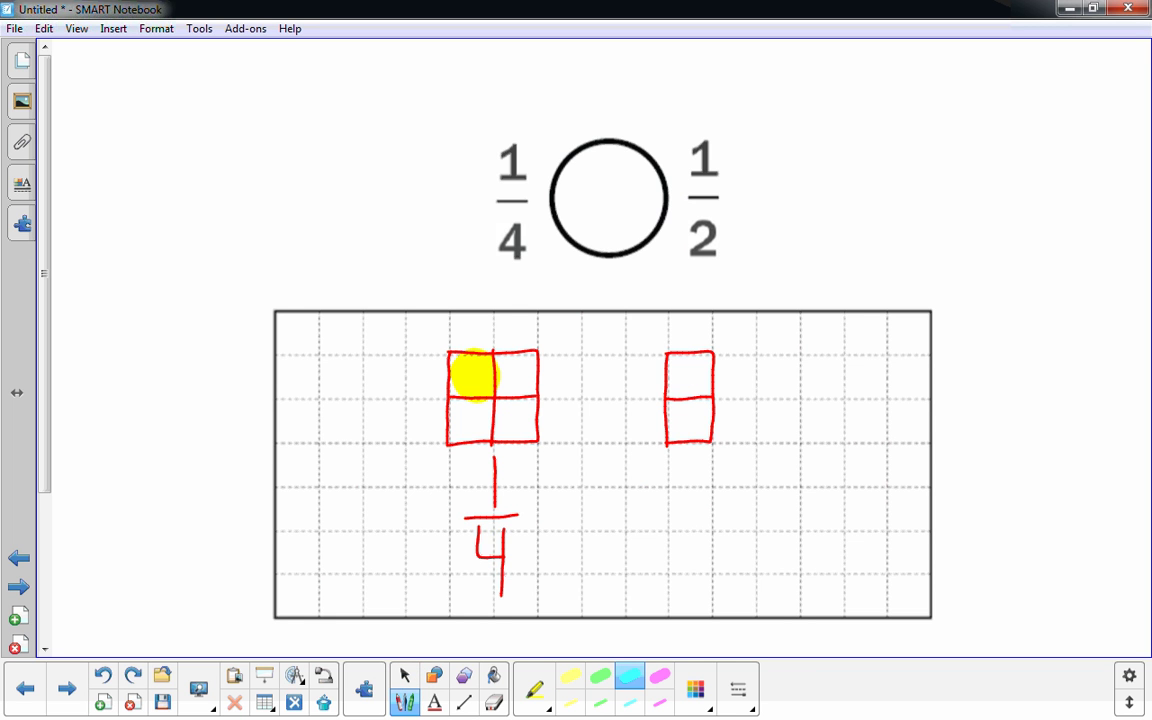
left_click_drag(687, 374, 670, 385)
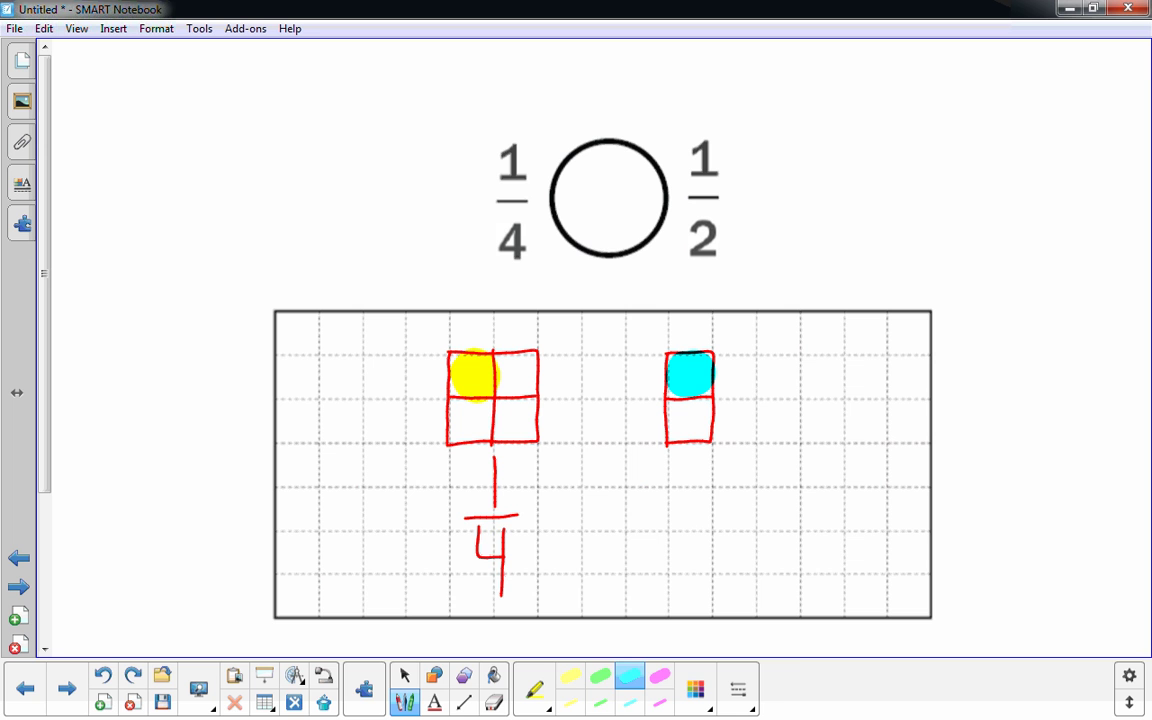
mouse_move(686, 462)
left_mouse_down()
mouse_move(684, 491)
mouse_move(710, 498)
mouse_move(700, 526)
mouse_move(710, 562)
left_mouse_up()
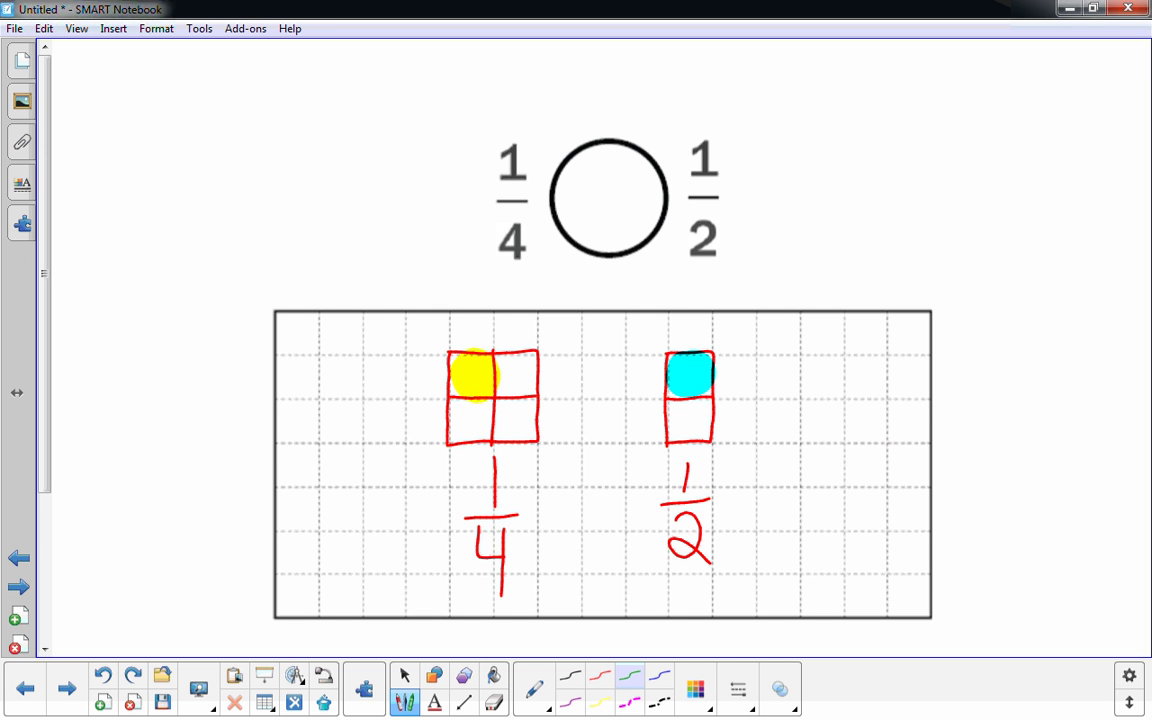
Step: Erase both fraction models and their handwritten labels from the grid with the large eraser
left_click(405, 676)
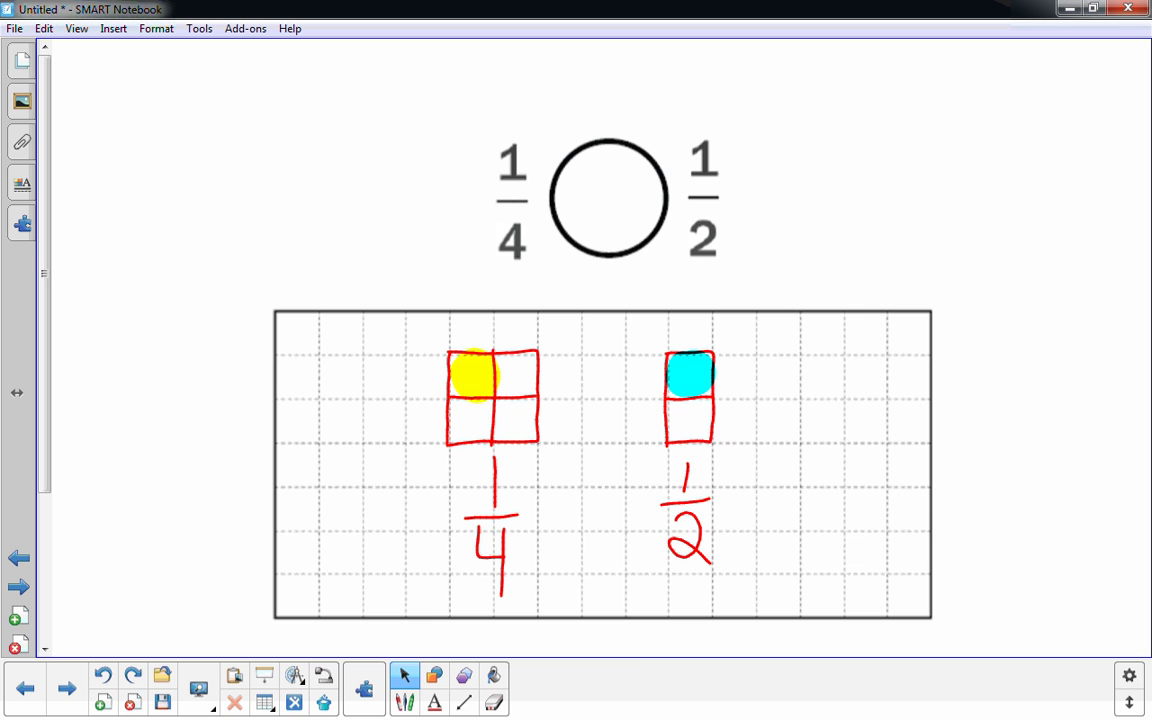
left_click(494, 702)
left_click(619, 689)
mouse_move(687, 370)
left_mouse_down()
mouse_move(699, 525)
mouse_move(674, 401)
mouse_move(639, 437)
mouse_move(442, 393)
mouse_move(474, 416)
mouse_move(535, 535)
left_mouse_up()
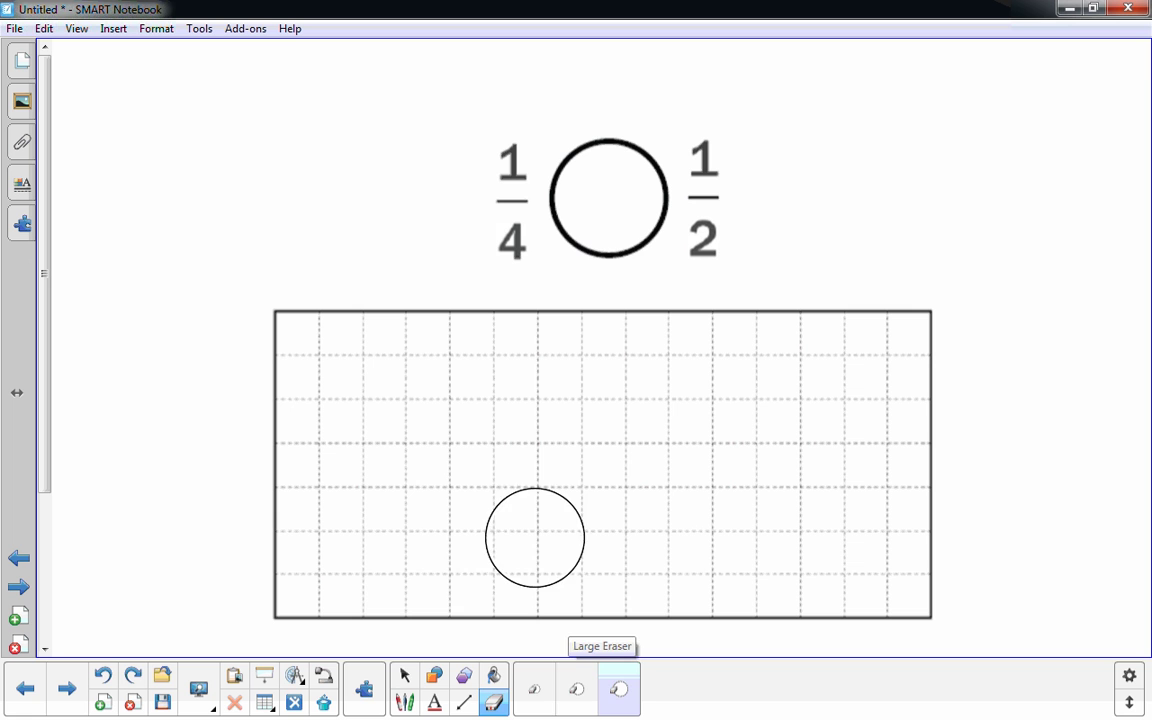
left_click(404, 675)
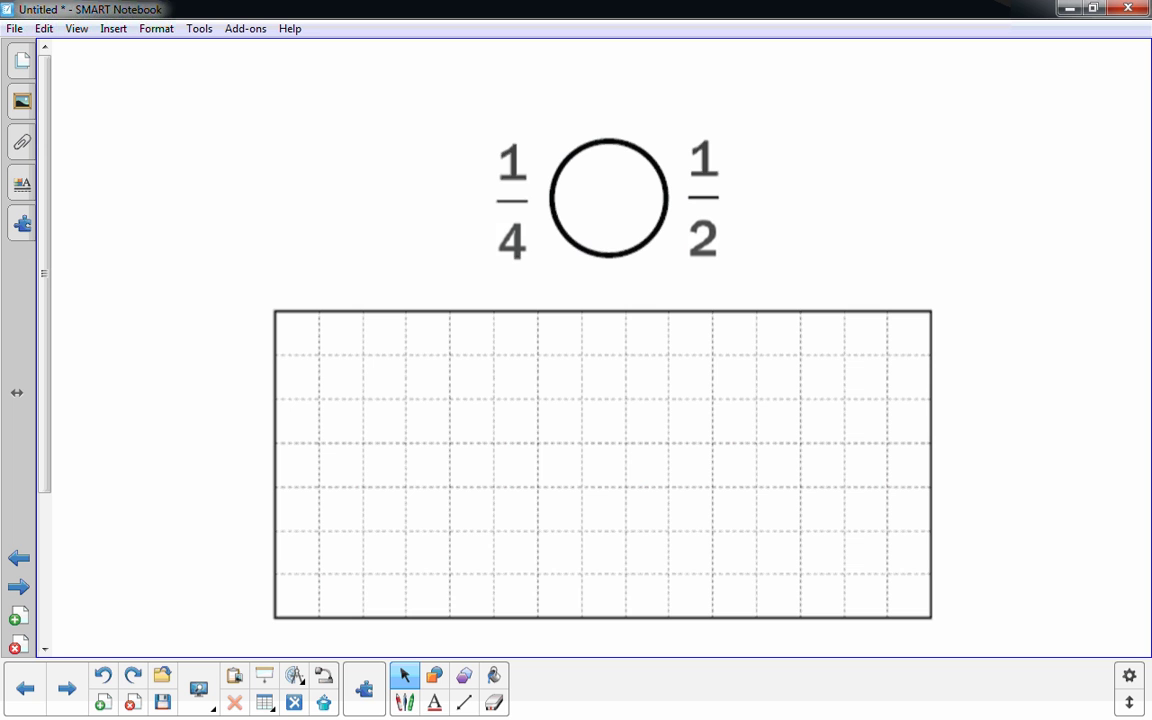
Step: Draw a two-by-two-cell red square in the cleared grid and divide it into quarters
left_click(404, 702)
mouse_move(537, 352)
left_mouse_down()
mouse_move(536, 432)
mouse_move(494, 441)
mouse_move(456, 441)
mouse_move(449, 356)
mouse_move(537, 352)
mouse_move(492, 440)
left_mouse_up()
left_click_drag(537, 397, 450, 397)
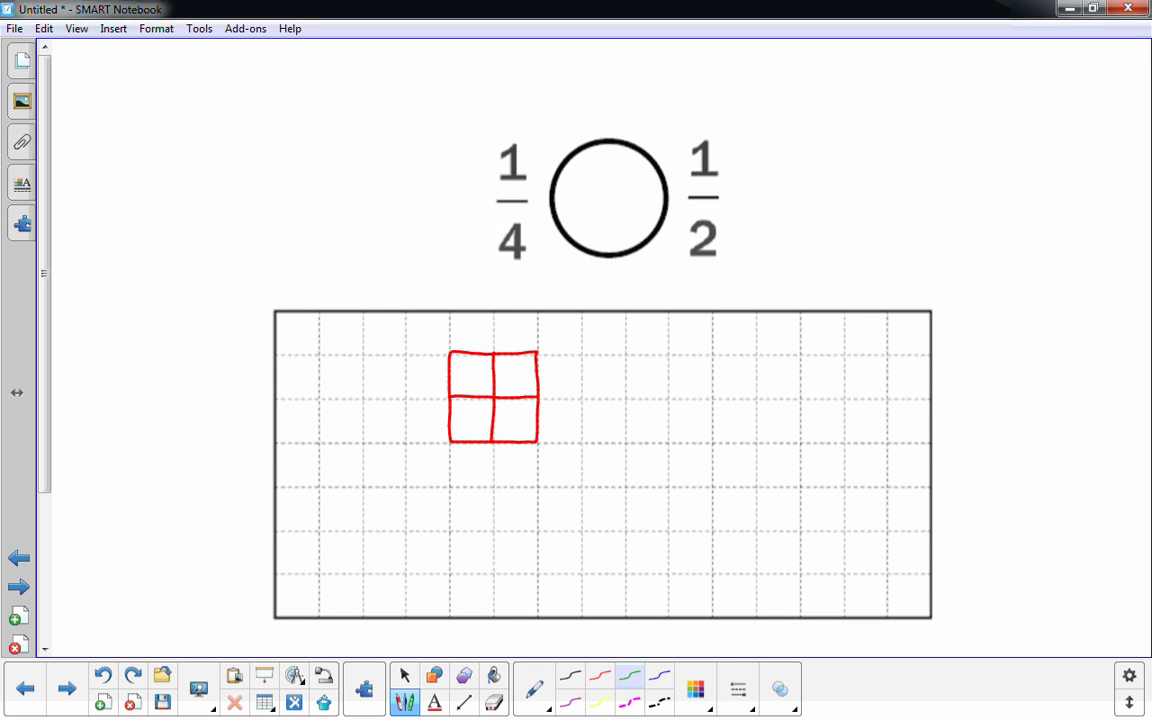
Step: Highlight the square's upper-left quarter in yellow and write 1/4 in red below it
left_click(404, 675)
left_click(404, 702)
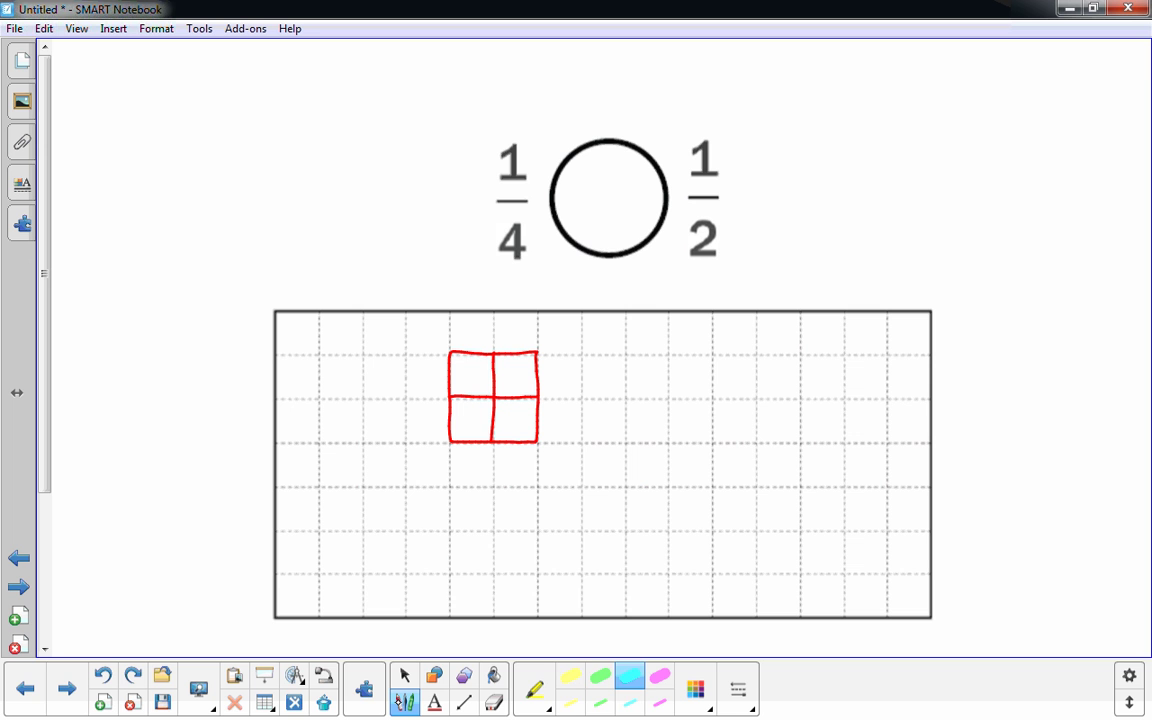
left_click(571, 677)
left_click_drag(458, 360, 486, 386)
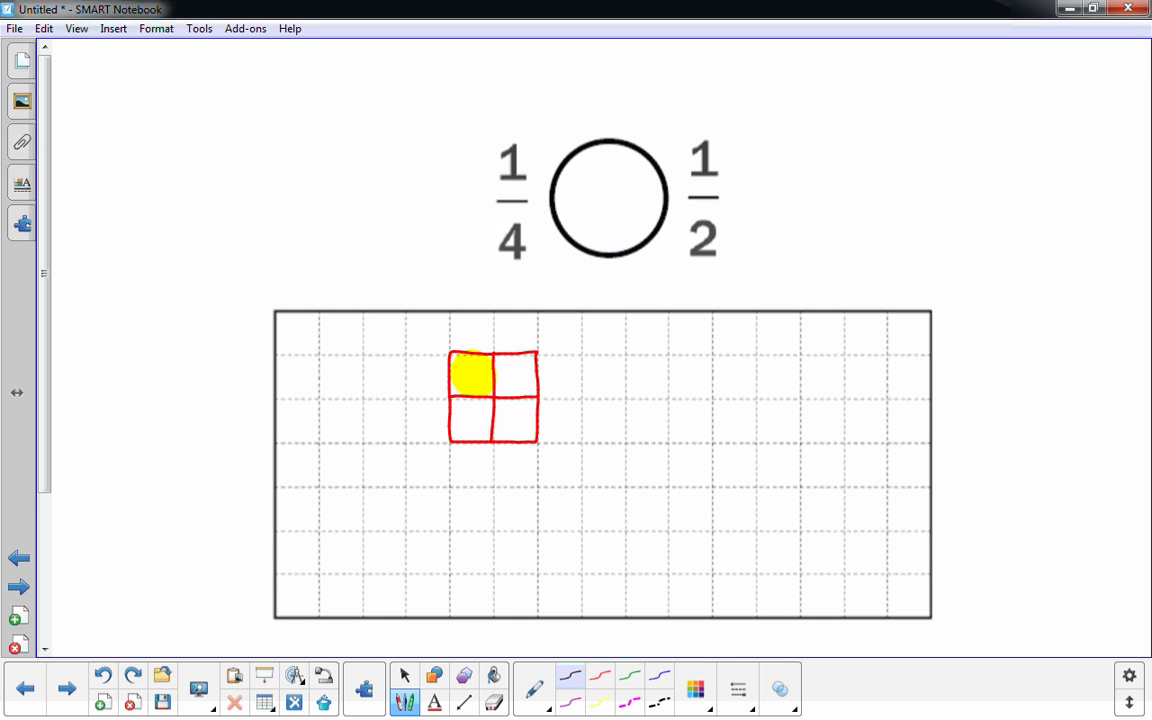
mouse_move(493, 460)
left_mouse_down()
mouse_move(491, 494)
mouse_move(513, 502)
mouse_move(497, 563)
left_mouse_up()
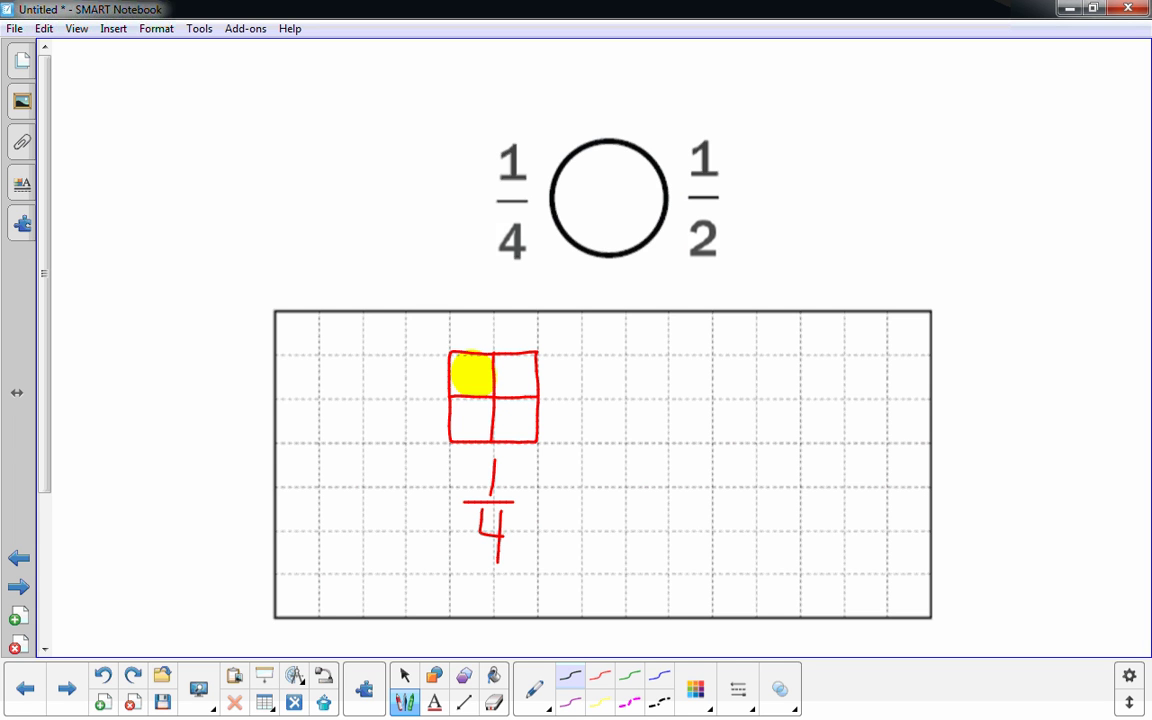
Step: Draw an equal-sized red square split vertically and labelled 1/2 beside the first, with its left half highlighted in blue
mouse_move(623, 352)
left_mouse_down()
mouse_move(623, 432)
mouse_move(636, 440)
mouse_move(711, 440)
mouse_move(711, 360)
mouse_move(623, 351)
mouse_move(666, 410)
mouse_move(667, 497)
mouse_move(684, 507)
mouse_move(651, 553)
mouse_move(684, 553)
left_mouse_up()
left_click(405, 676)
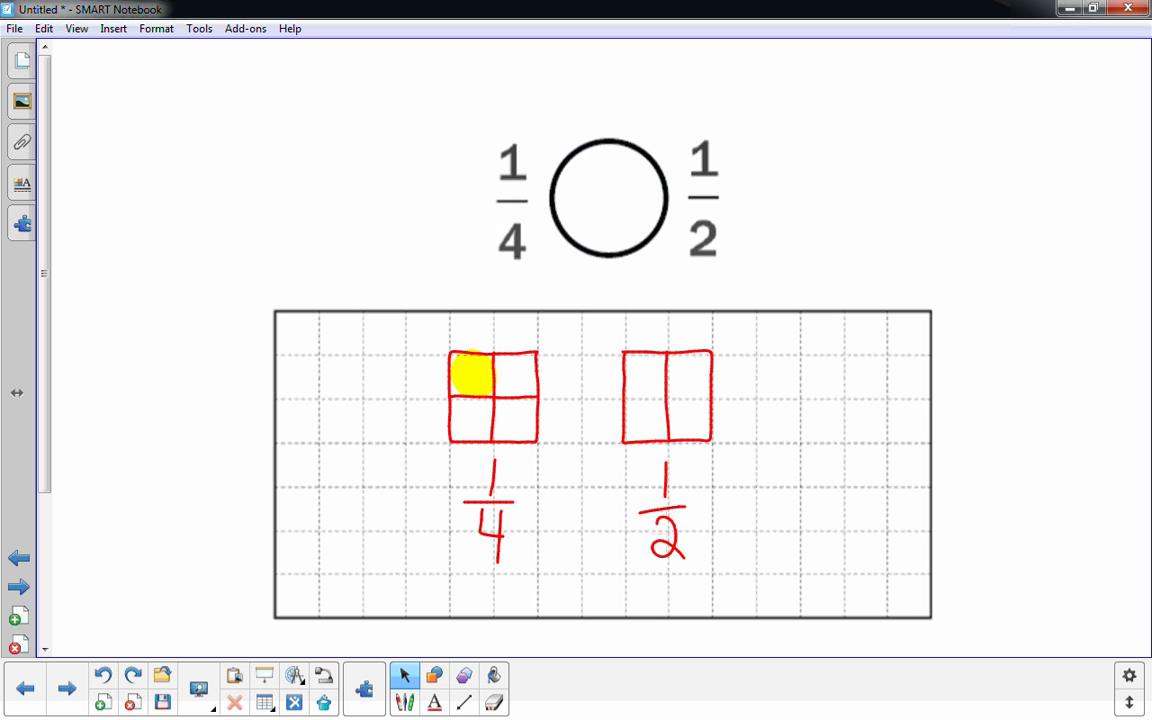
left_click(405, 702)
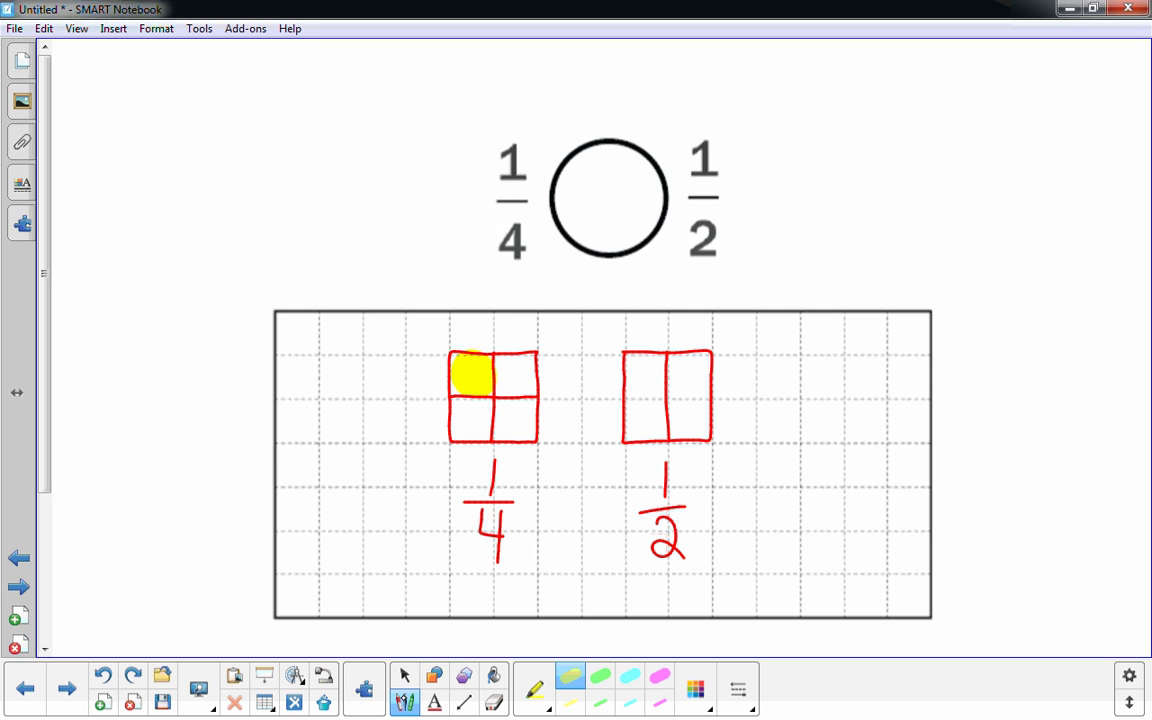
left_click(630, 676)
mouse_move(643, 360)
left_mouse_down()
mouse_move(639, 420)
mouse_move(653, 420)
mouse_move(655, 362)
mouse_move(634, 393)
mouse_move(648, 428)
left_mouse_up()
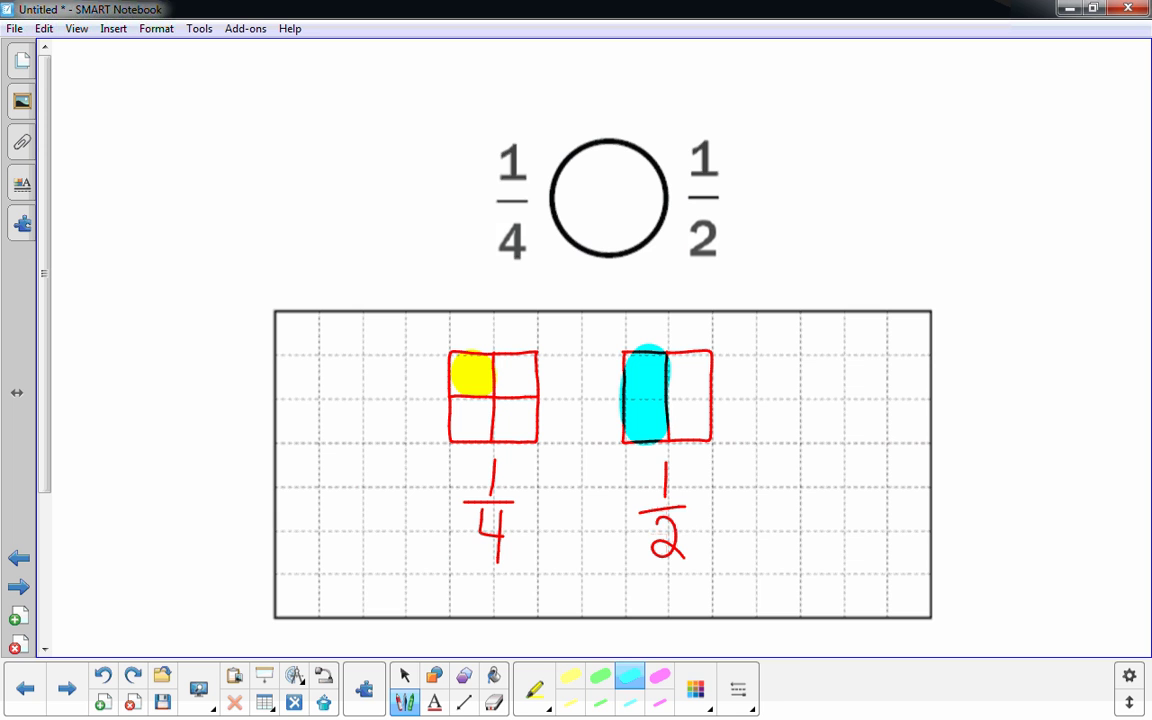
Step: Write a red less-than sign in the circle between 1/4 and 1/2
left_click(536, 690)
left_click(567, 609)
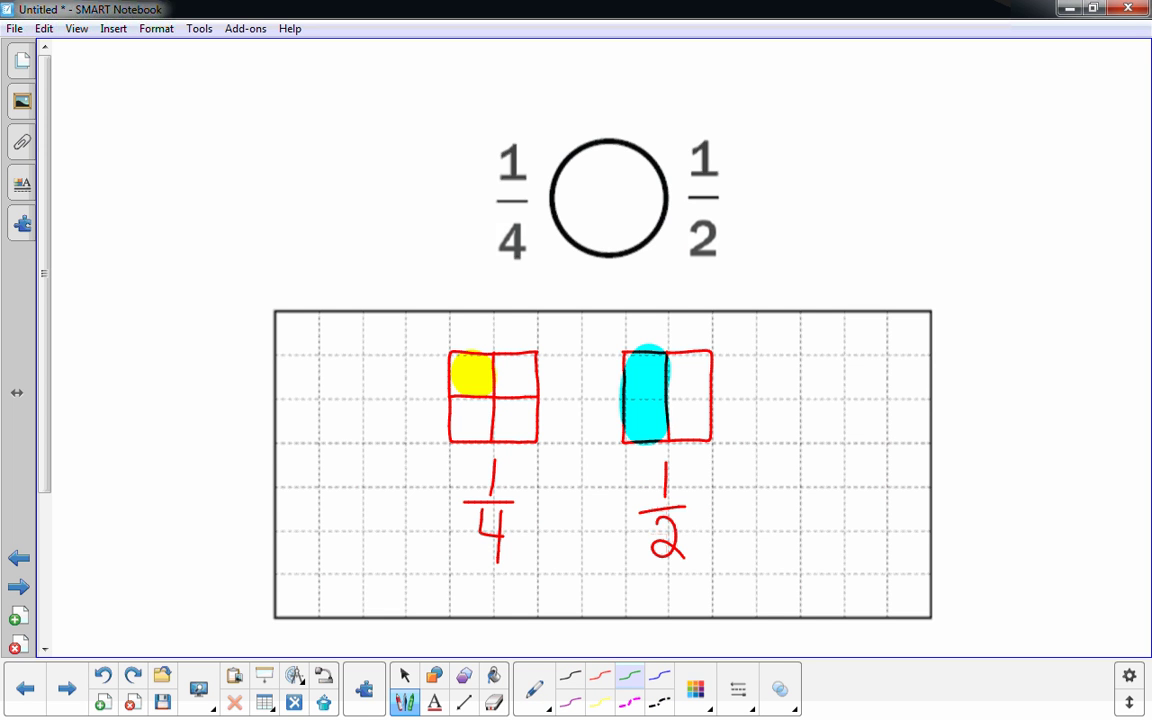
mouse_move(613, 172)
left_mouse_down()
mouse_move(581, 197)
mouse_move(618, 225)
left_mouse_up()
left_click(405, 676)
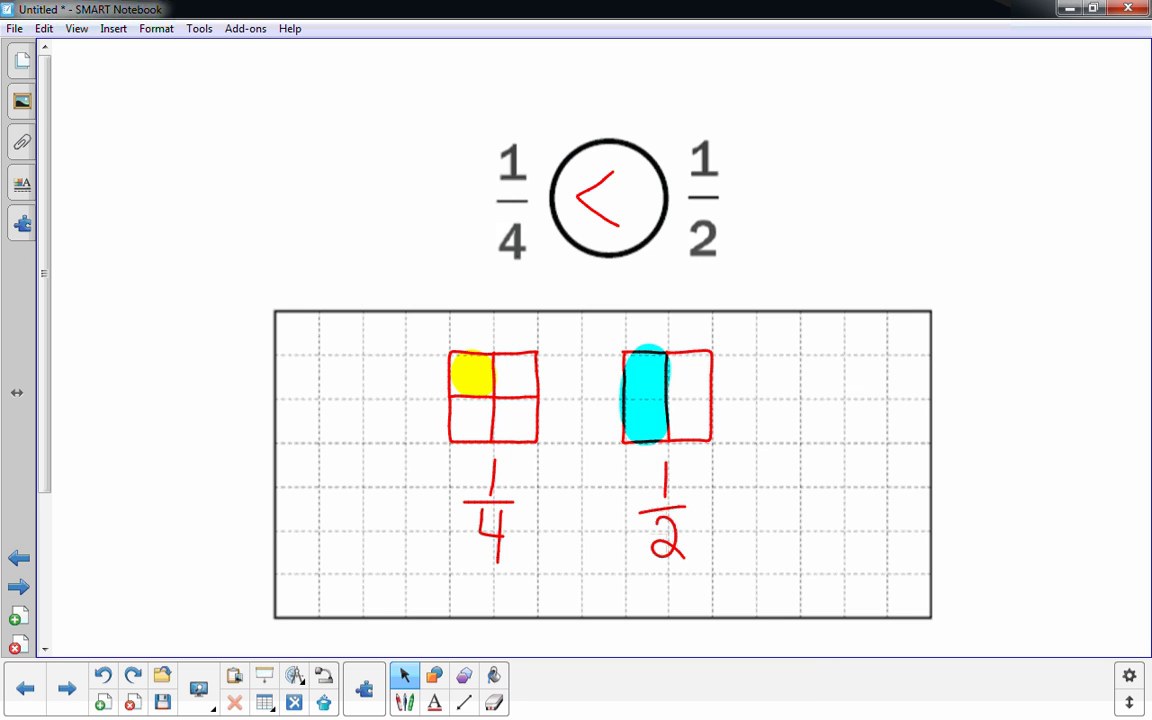
Step: Go to the page comparing 5/12 and 2/3 and highlight the fraction 2/3 in yellow
left_click(66, 688)
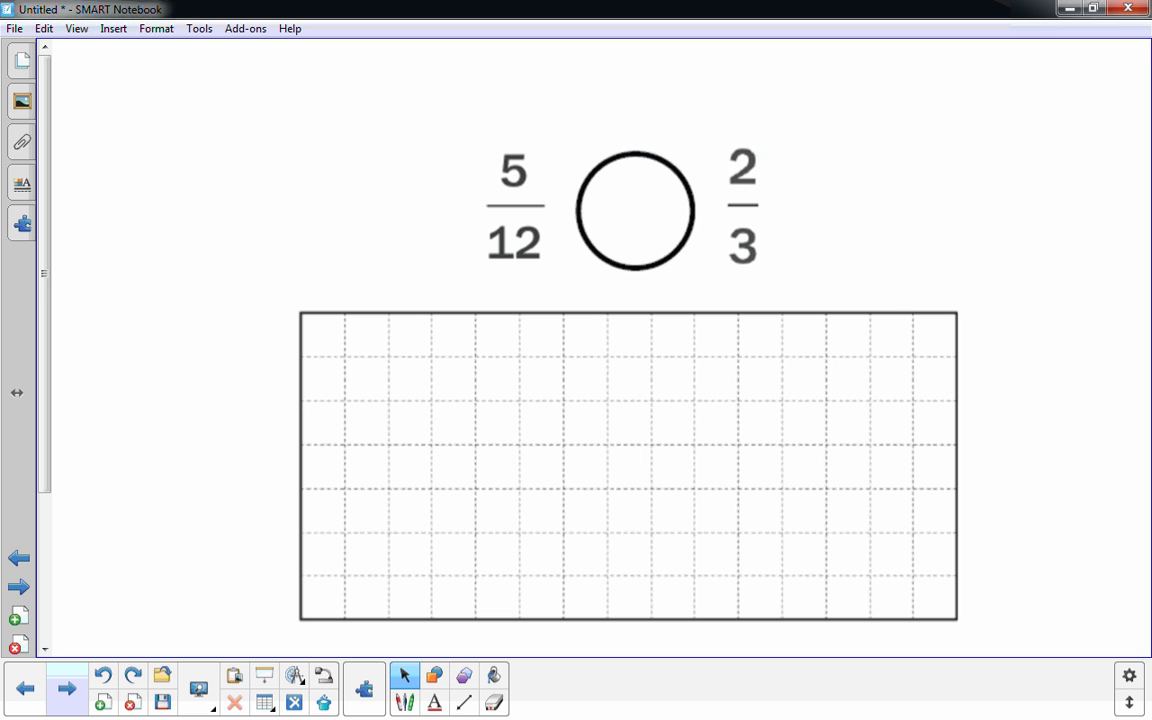
left_click(405, 701)
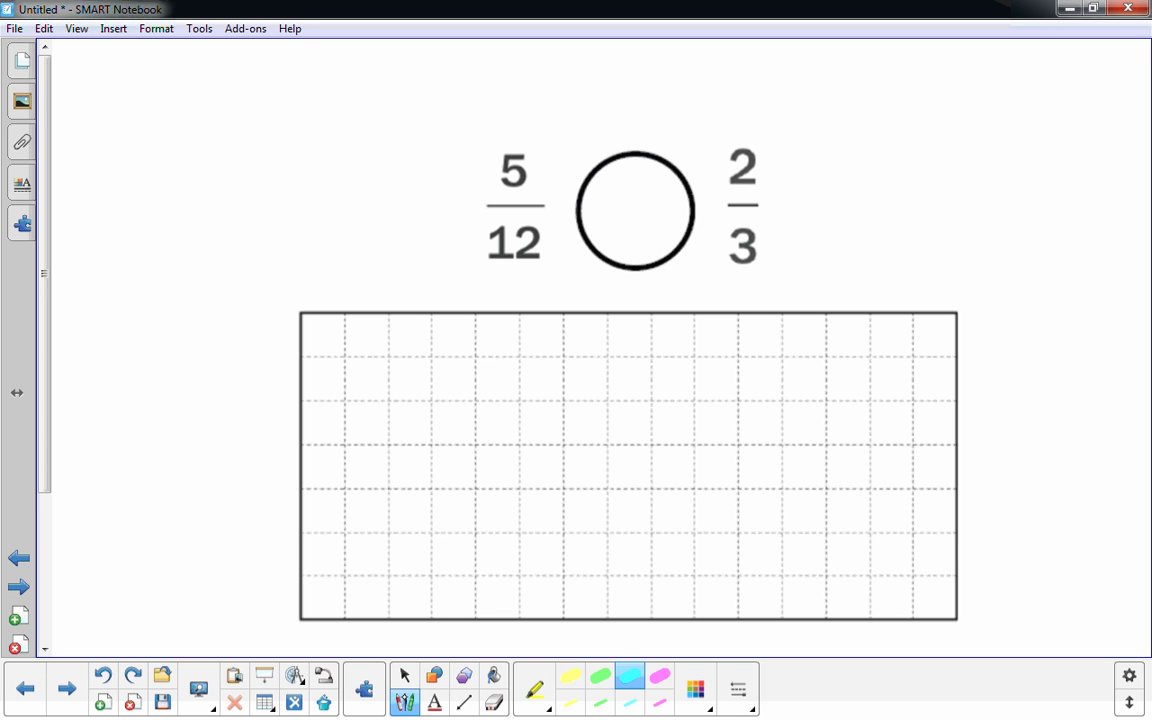
left_click(571, 676)
mouse_move(768, 205)
left_mouse_down()
mouse_move(738, 268)
mouse_move(765, 160)
mouse_move(778, 220)
mouse_move(728, 266)
left_mouse_up()
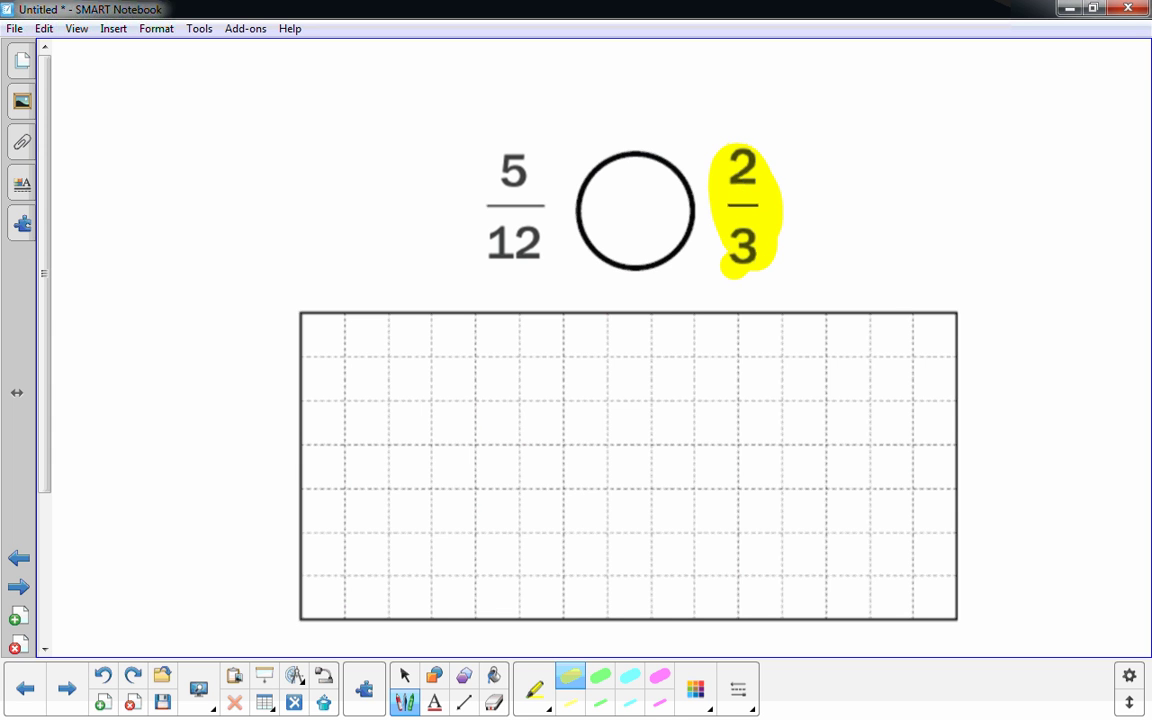
Step: Write the facts 3×1=3, 3×2=6, 3×3=9 and 3×4=12 in red in a column beside the fraction 2/3
left_click(535, 689)
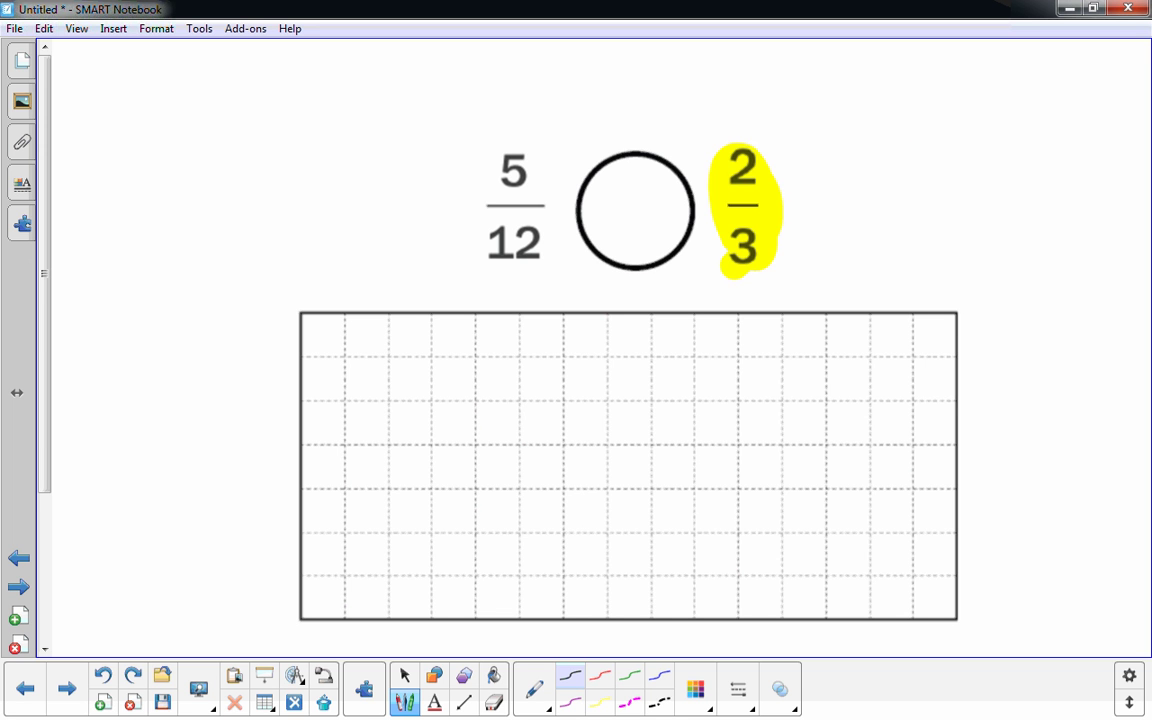
mouse_move(906, 132)
left_mouse_down()
mouse_move(925, 141)
mouse_move(906, 163)
mouse_move(990, 151)
left_mouse_up()
left_click_drag(1006, 130, 1006, 162)
mouse_move(911, 188)
left_mouse_down()
mouse_move(926, 194)
mouse_move(912, 207)
left_mouse_up()
mouse_move(937, 189)
left_mouse_down()
mouse_move(954, 207)
mouse_move(937, 207)
mouse_move(973, 207)
mouse_move(991, 188)
left_mouse_up()
left_click_drag(982, 201, 1005, 197)
mouse_move(914, 229)
left_mouse_down()
mouse_move(916, 247)
mouse_move(953, 247)
mouse_move(937, 247)
mouse_move(991, 228)
mouse_move(1014, 255)
left_mouse_up()
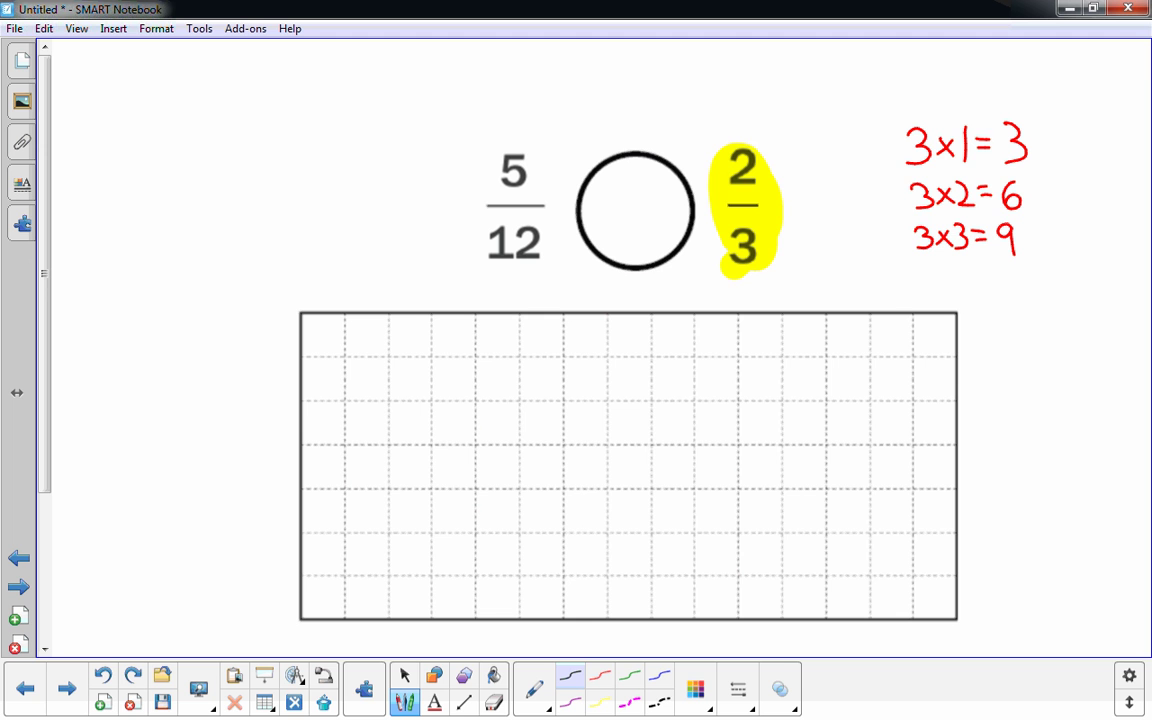
left_click_drag(915, 266, 916, 287)
left_click_drag(933, 267, 947, 287)
mouse_move(947, 268)
left_mouse_down()
mouse_move(935, 287)
mouse_move(962, 284)
mouse_move(954, 293)
mouse_move(984, 276)
left_mouse_up()
left_click_drag(966, 287, 1032, 295)
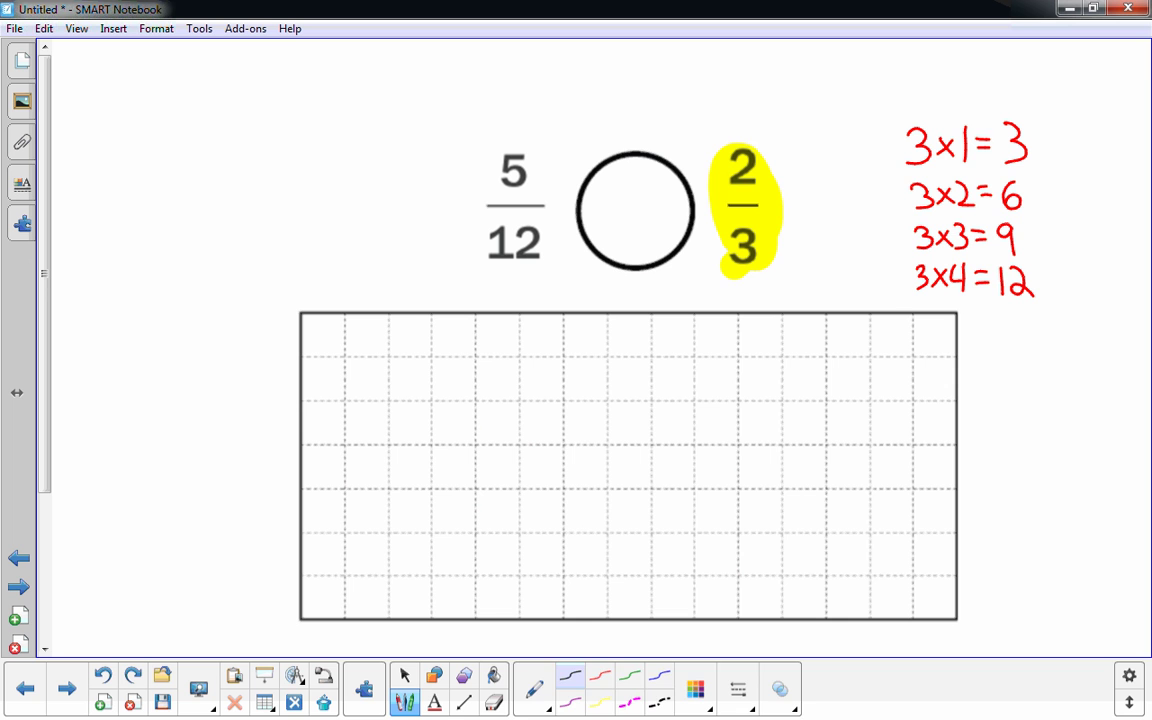
Step: Circle the fact 3×4=12 in green
left_click(405, 676)
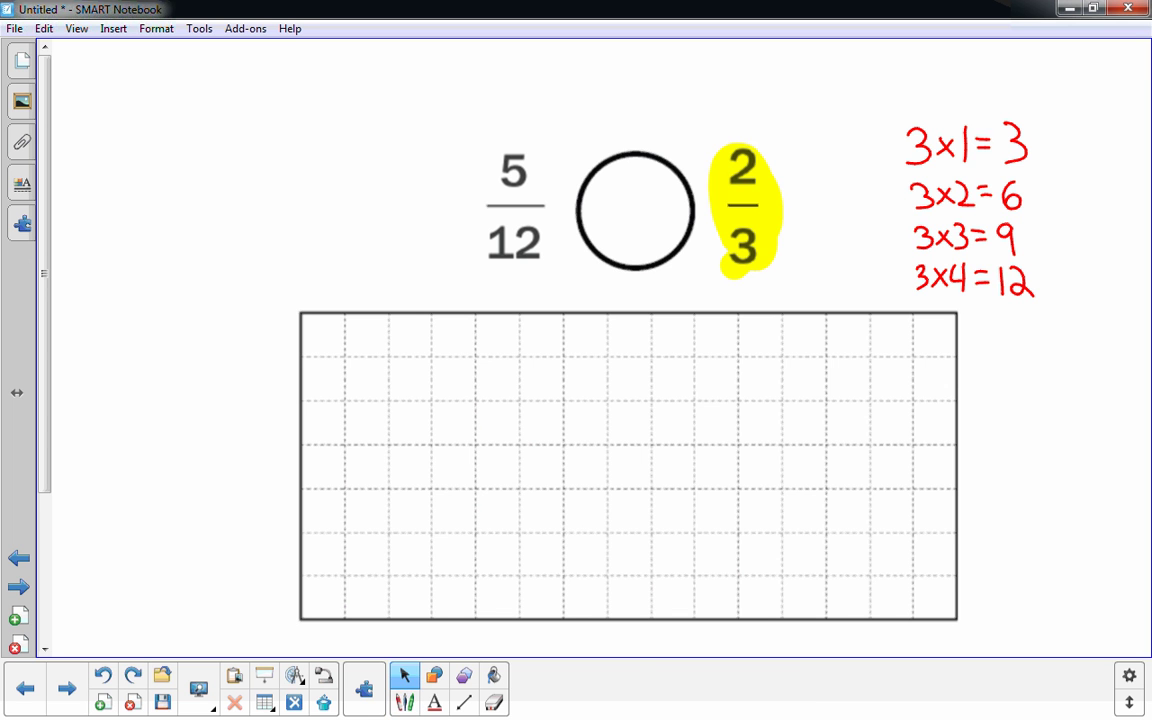
left_click(405, 702)
mouse_move(907, 295)
left_mouse_down()
mouse_move(1038, 283)
mouse_move(884, 278)
mouse_move(960, 305)
left_mouse_up()
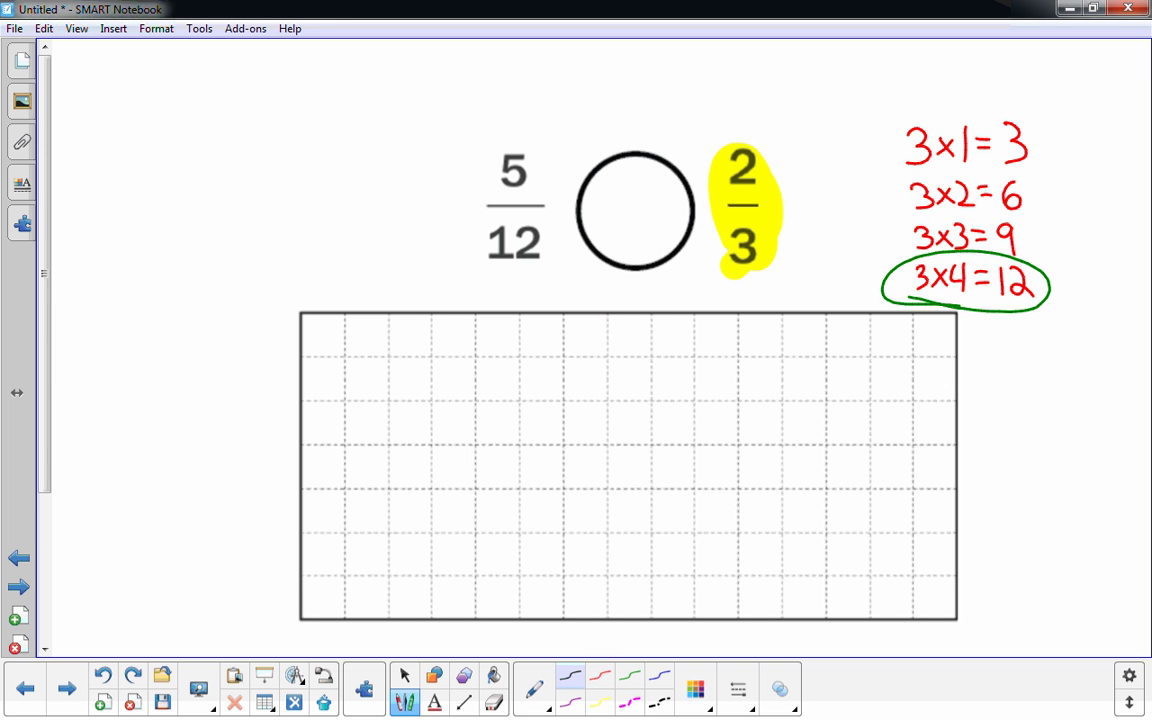
Step: Outline a rectangle 3 squares wide and 4 squares high in red on the grid below the fraction 2/3
left_click(405, 676)
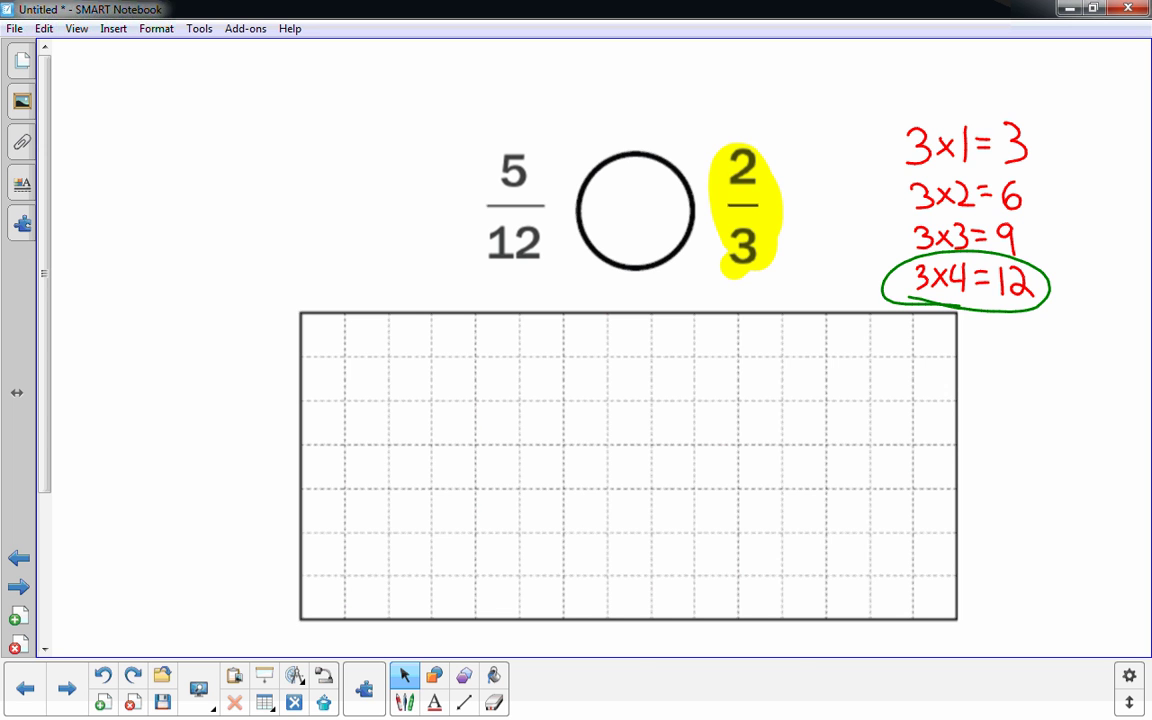
left_click(405, 703)
left_click(404, 675)
left_click(405, 702)
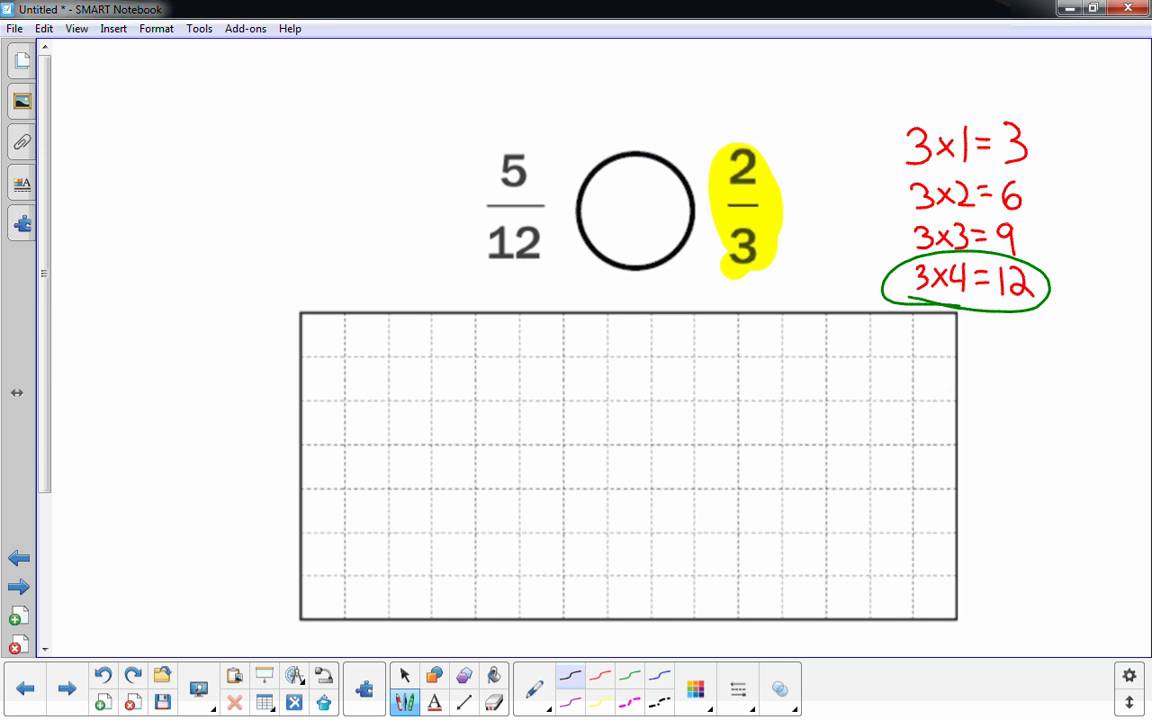
mouse_move(694, 353)
left_mouse_down()
mouse_move(824, 353)
mouse_move(692, 380)
mouse_move(692, 520)
mouse_move(714, 532)
mouse_move(822, 532)
mouse_move(823, 353)
left_mouse_up()
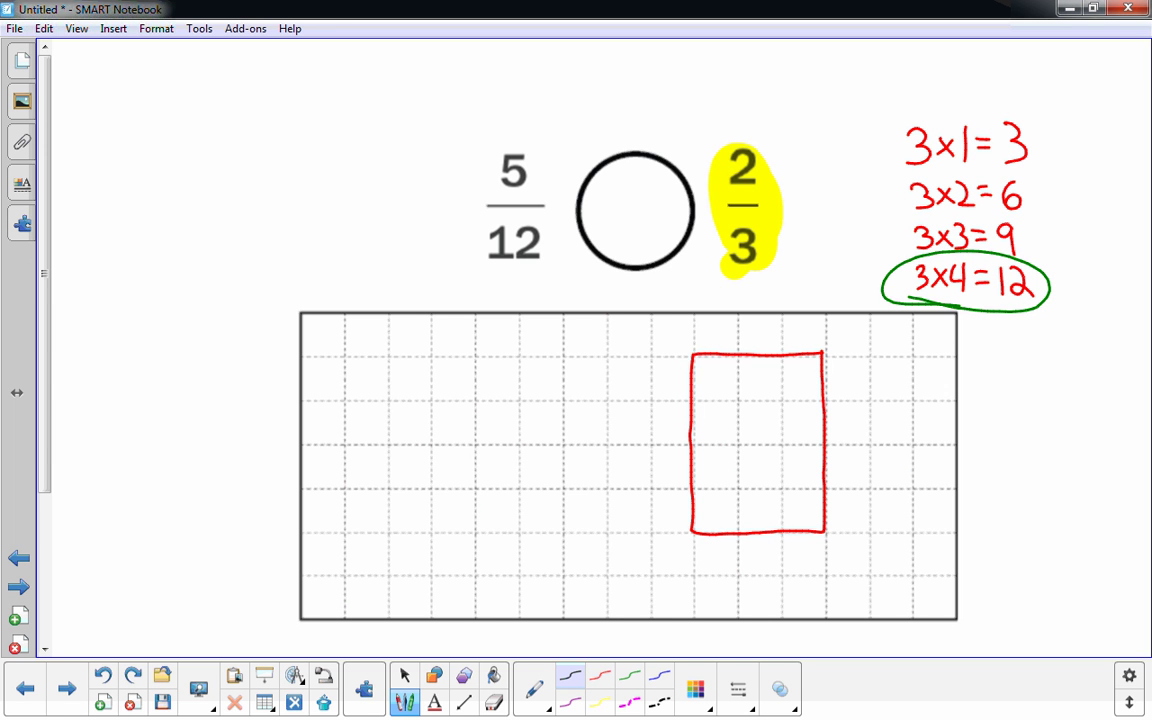
Step: Double-underline the denominator of 2/3 in red and divide the rectangle below it into three equal columns
mouse_move(752, 270)
left_mouse_down()
mouse_move(720, 271)
mouse_move(752, 280)
left_mouse_up()
left_click_drag(781, 354, 782, 531)
left_click_drag(738, 354, 739, 531)
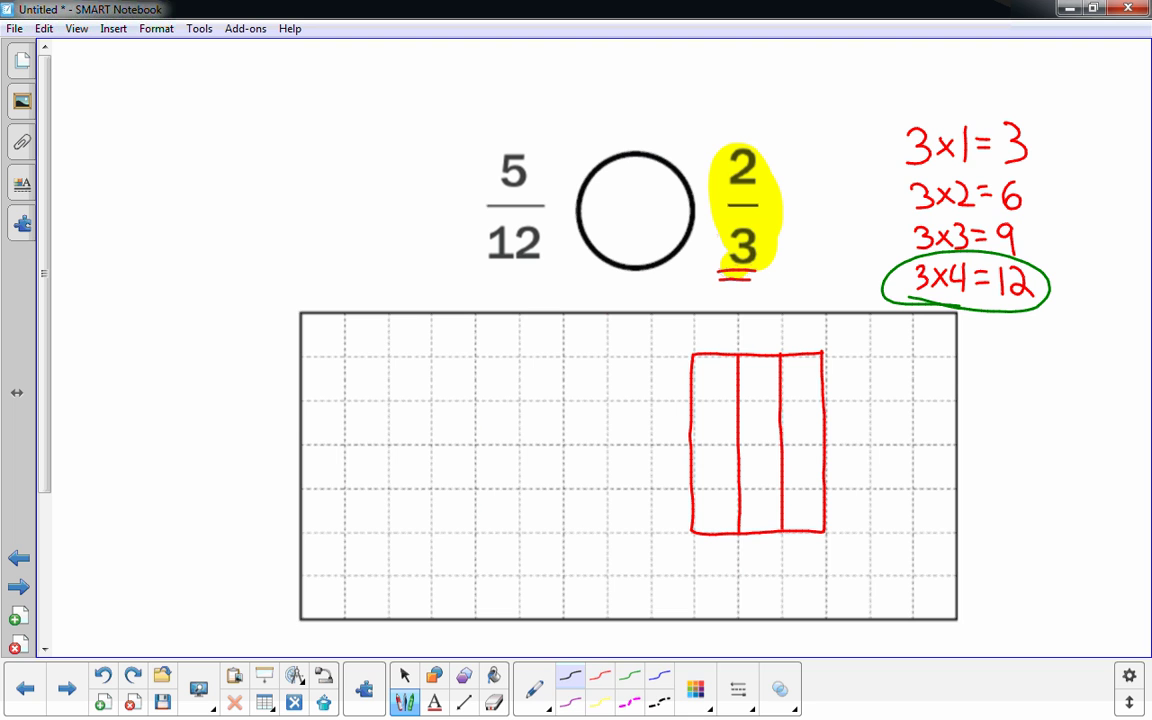
Step: Highlight two of the rectangle's three columns in yellow
left_click(404, 675)
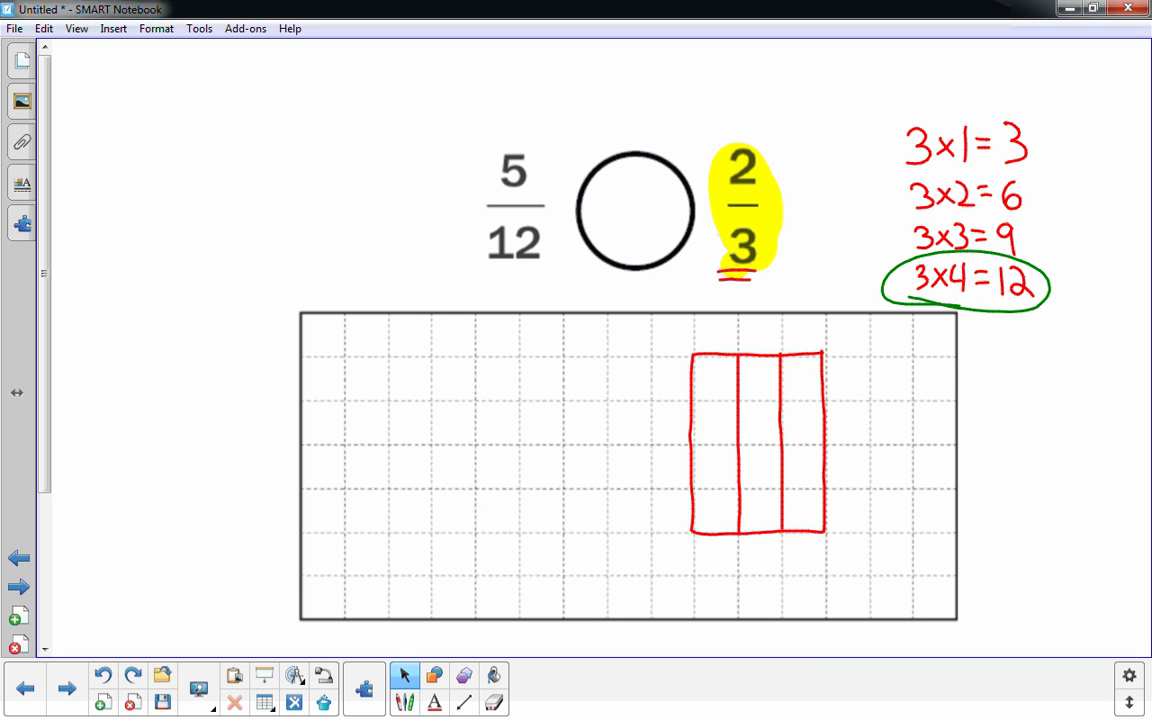
left_click(404, 701)
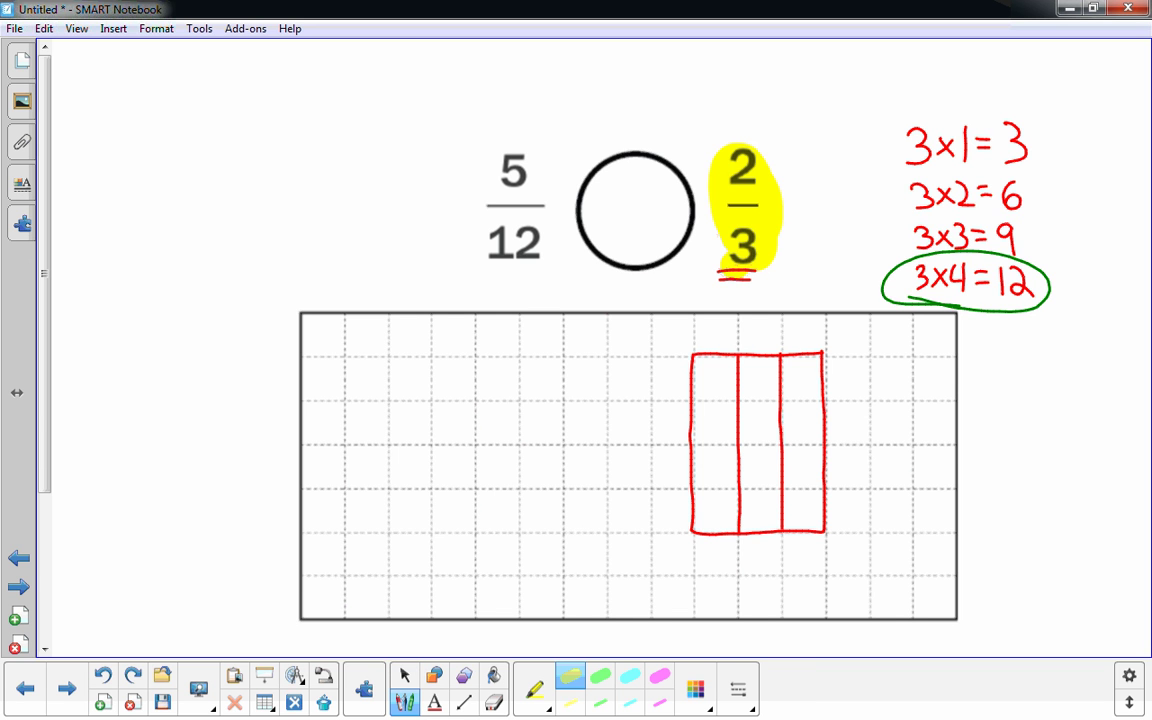
mouse_move(712, 354)
left_mouse_down()
mouse_move(712, 500)
mouse_move(728, 525)
mouse_move(734, 362)
mouse_move(698, 530)
left_mouse_up()
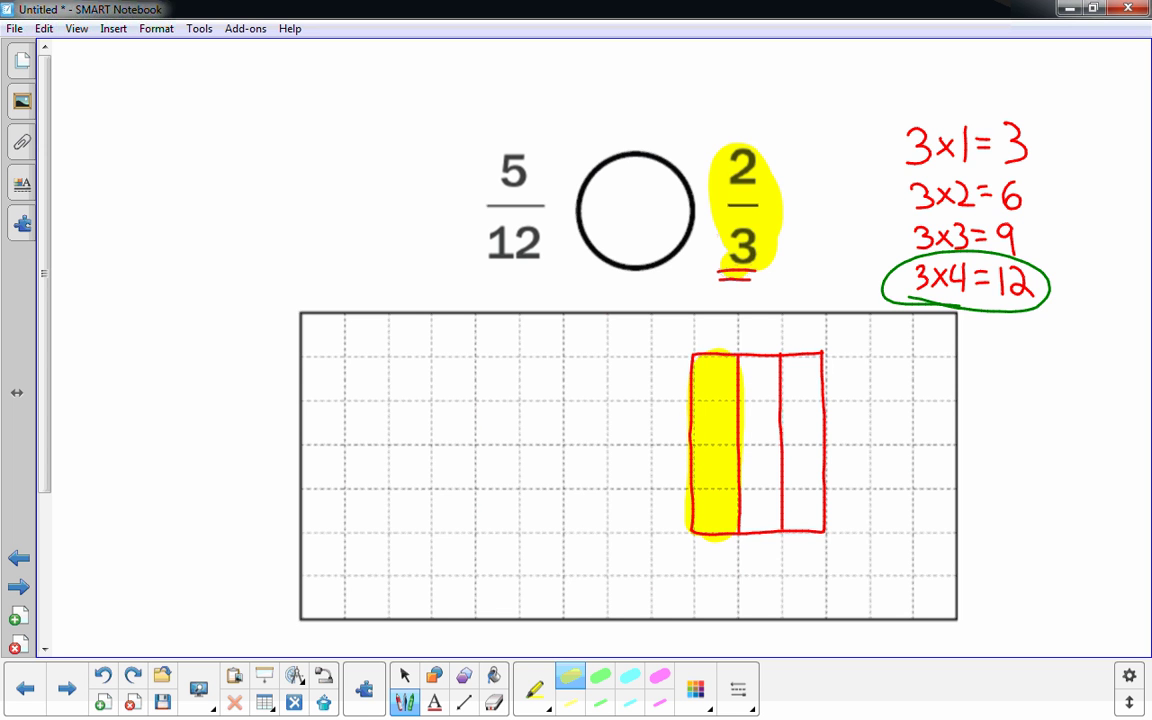
mouse_move(765, 356)
left_mouse_down()
mouse_move(770, 480)
mouse_move(752, 476)
mouse_move(752, 352)
left_mouse_up()
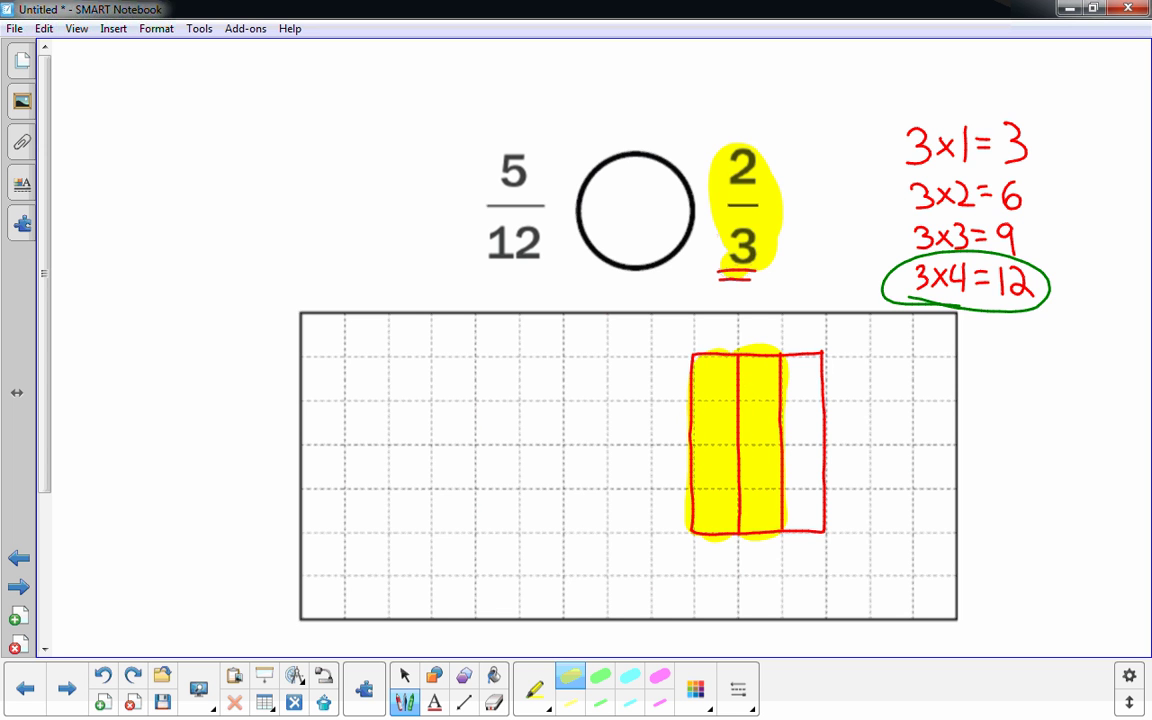
Step: Write the fraction 2/3 in red beside the yellow-shaded model
left_click(535, 689)
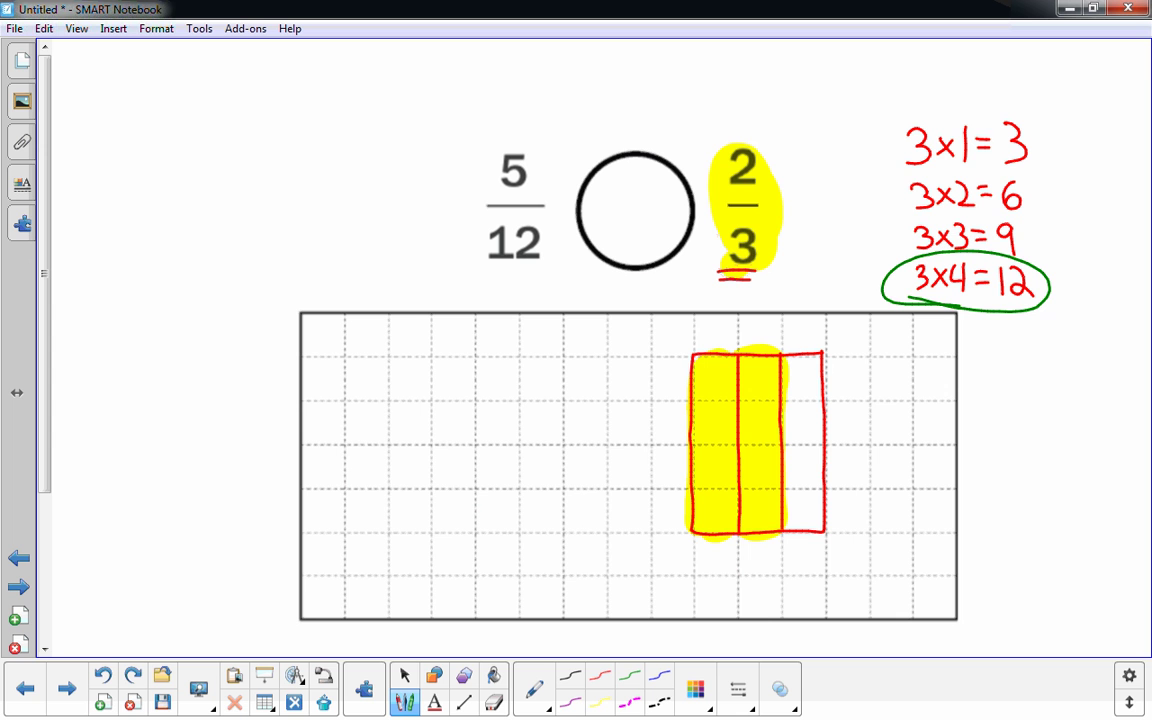
mouse_move(857, 388)
left_mouse_down()
mouse_move(876, 390)
mouse_move(889, 430)
mouse_move(872, 455)
mouse_move(853, 456)
left_mouse_up()
mouse_move(861, 459)
left_mouse_down()
mouse_move(874, 484)
mouse_move(862, 510)
left_mouse_up()
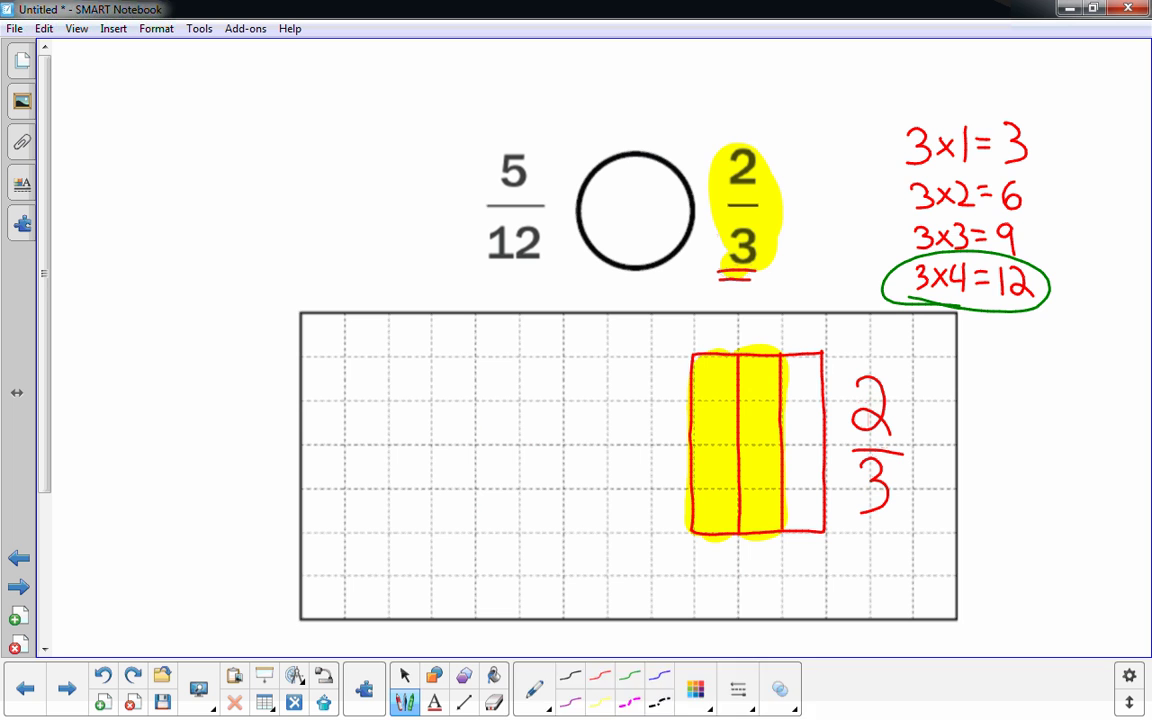
Step: Erase the yellow highlight and the red underlines from the printed fraction 2/3
left_click(405, 675)
left_click(494, 703)
mouse_move(748, 277)
left_mouse_down()
mouse_move(720, 207)
mouse_move(753, 209)
left_mouse_up()
left_click(405, 675)
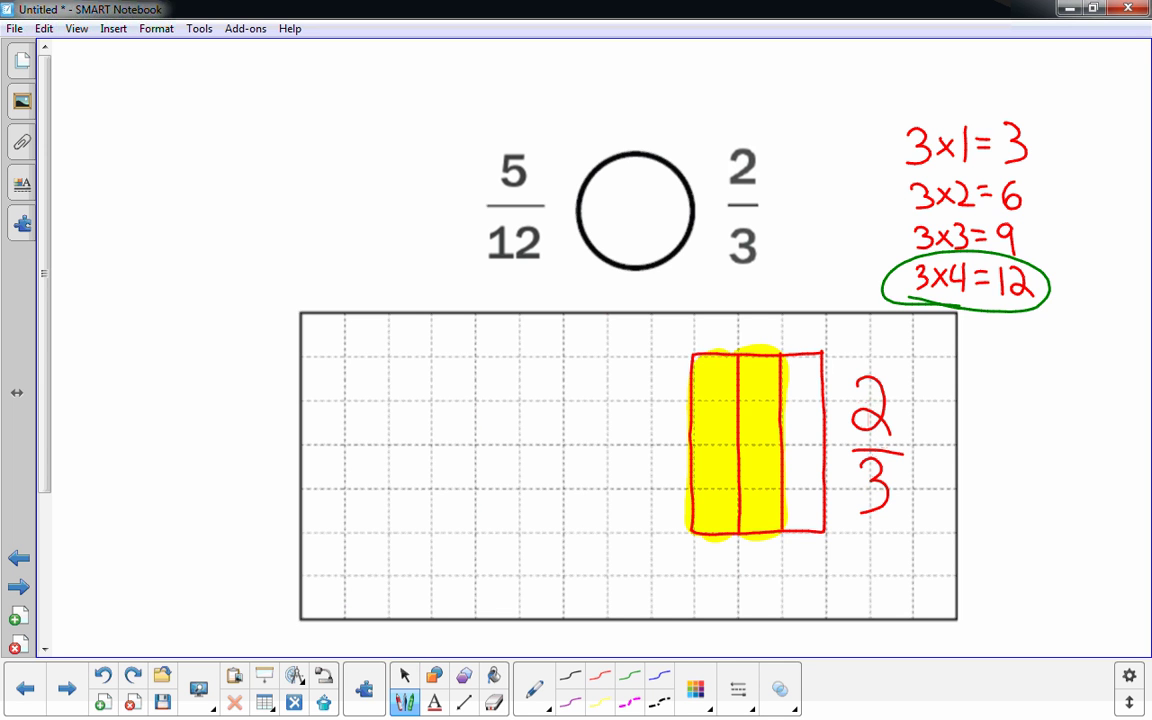
Step: Draw a red rectangle 3 squares wide and 4 squares high below 5/12 and divide it into twelve equal squares
mouse_move(560, 352)
left_mouse_down()
mouse_move(430, 350)
mouse_move(432, 514)
mouse_move(475, 532)
mouse_move(545, 532)
mouse_move(562, 510)
mouse_move(561, 352)
mouse_move(518, 435)
mouse_move(518, 530)
left_mouse_up()
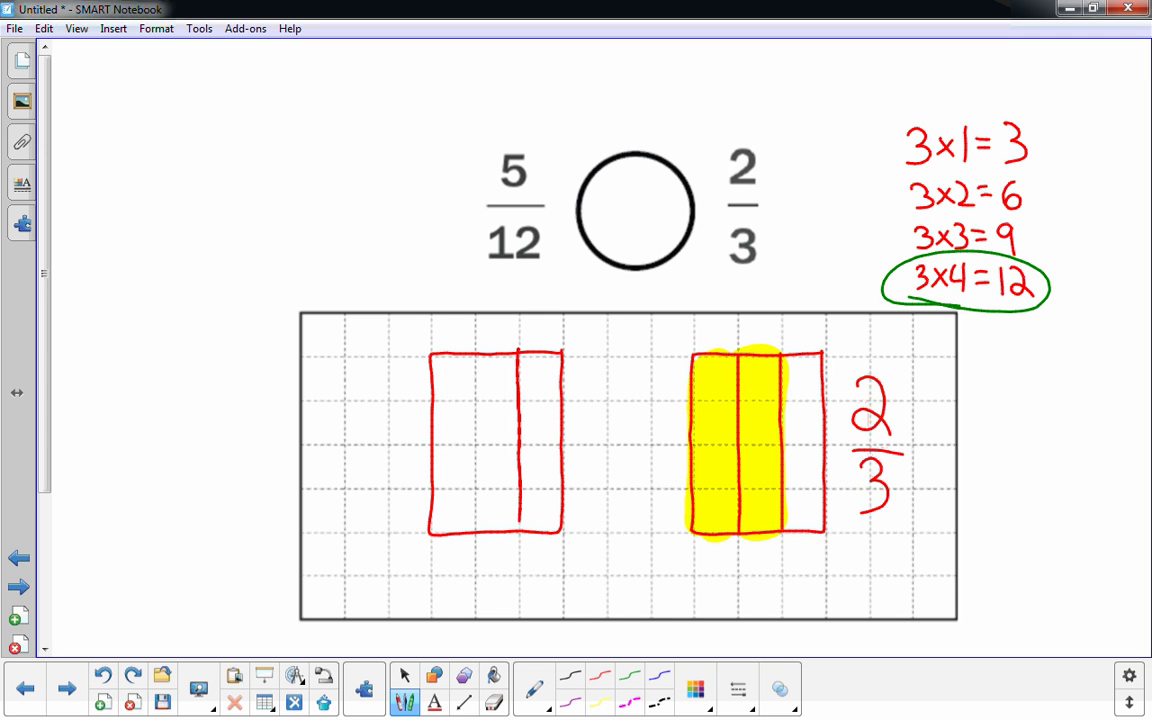
left_click_drag(475, 350, 472, 545)
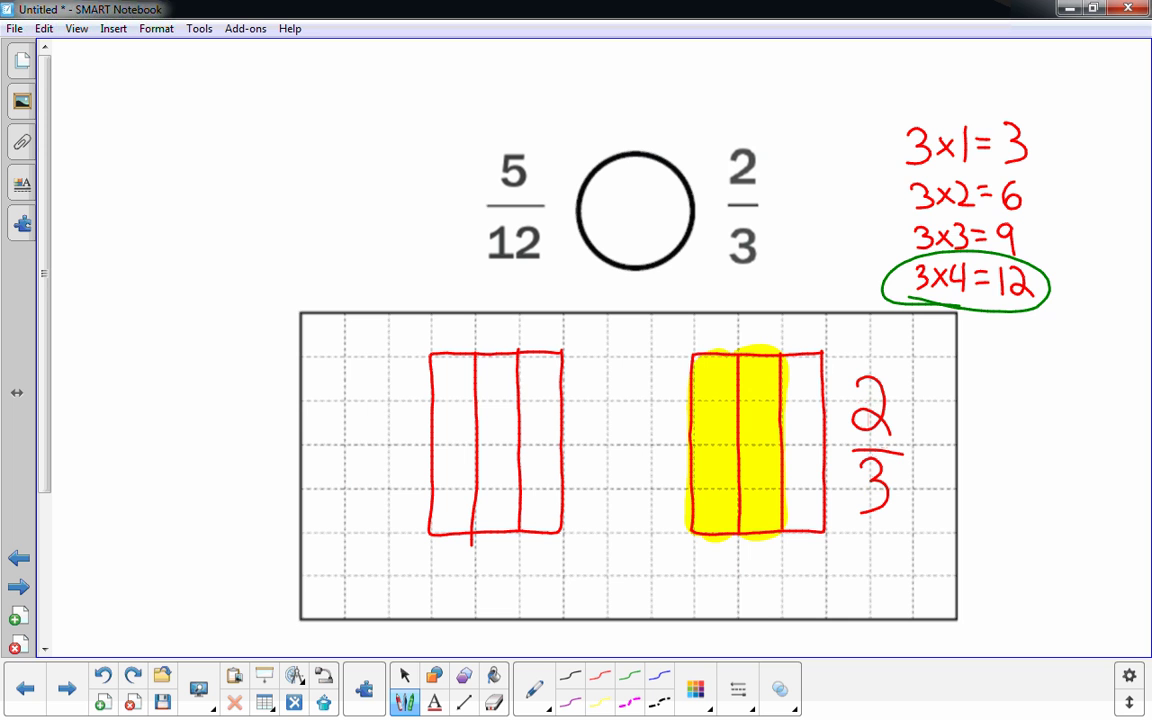
left_click_drag(556, 397, 430, 399)
left_click_drag(557, 441, 431, 443)
left_click_drag(559, 488, 438, 486)
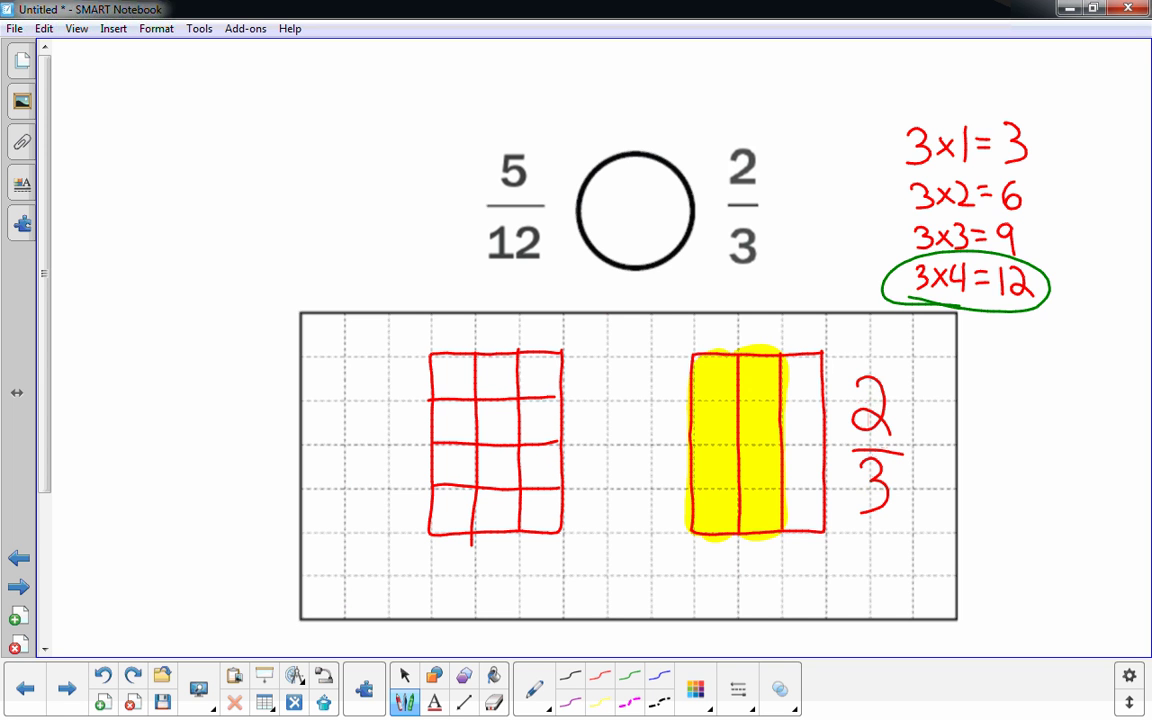
Step: Highlight five squares of the twelve-part model in light blue, covering the first row and two squares of the second
left_click(405, 676)
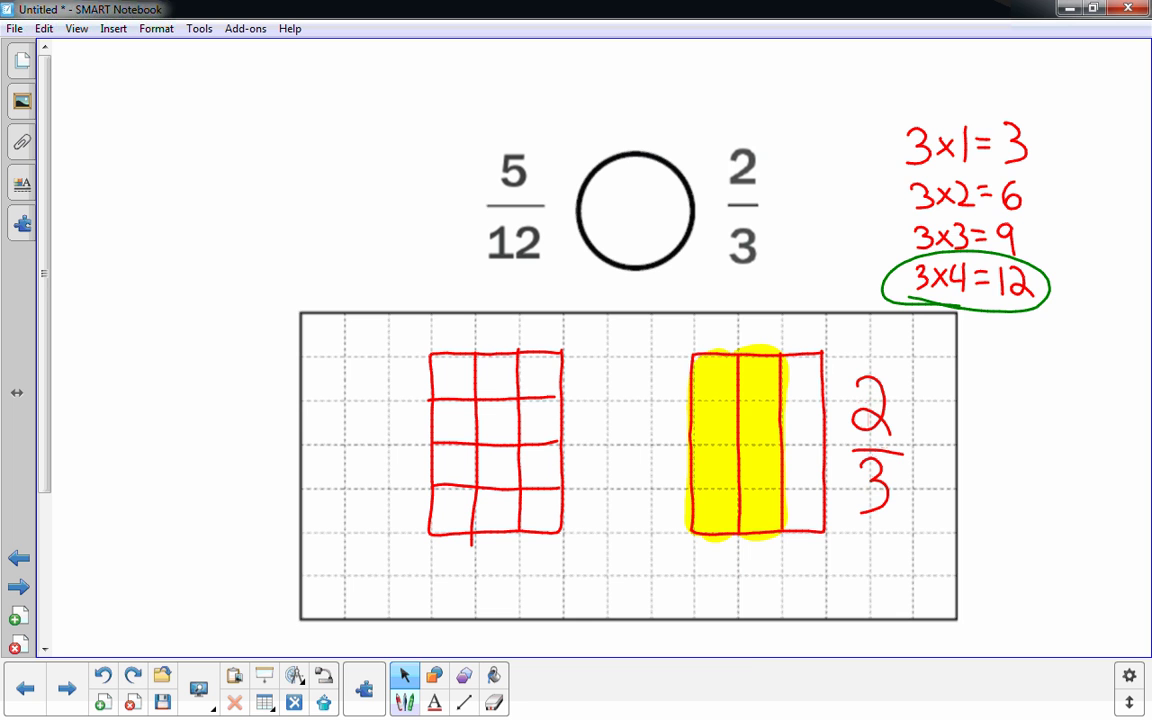
left_click(404, 702)
left_click(630, 676)
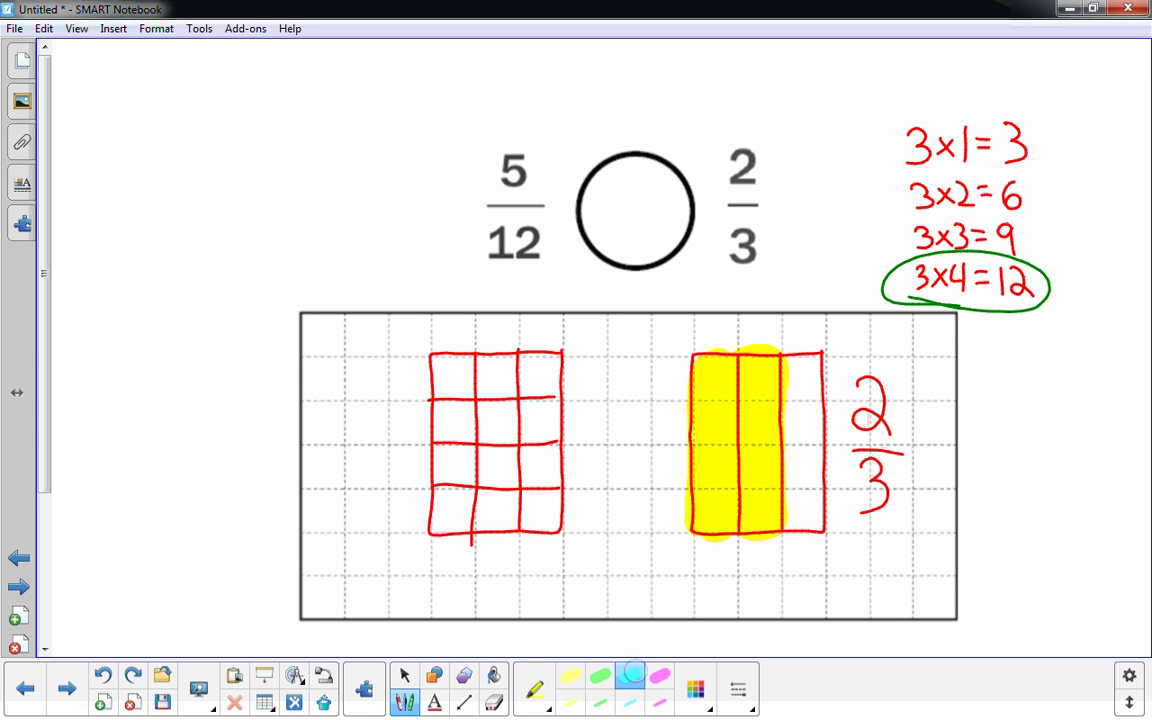
mouse_move(438, 372)
left_mouse_down()
mouse_move(550, 371)
mouse_move(548, 420)
mouse_move(512, 422)
mouse_move(486, 380)
mouse_move(522, 404)
mouse_move(440, 366)
mouse_move(459, 387)
mouse_move(541, 361)
mouse_move(552, 370)
left_mouse_up()
Step: Write the fraction 5/12 in red beside the blue-shaded model
left_click(535, 690)
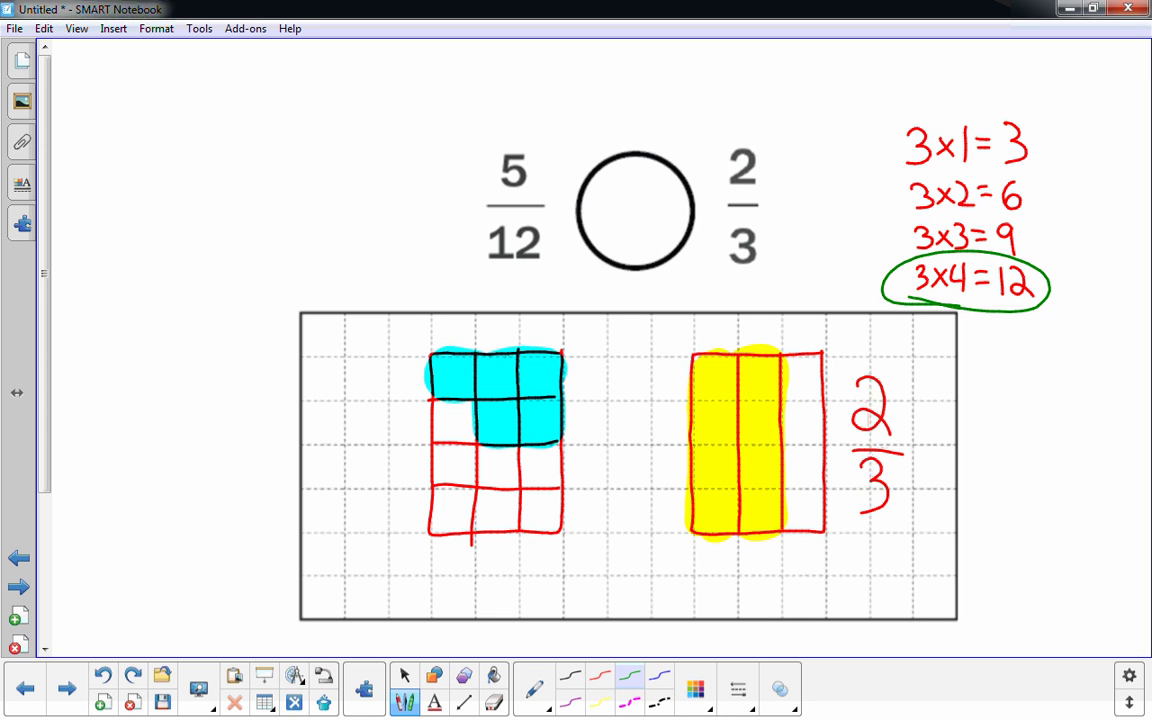
mouse_move(387, 369)
left_mouse_down()
mouse_move(358, 392)
mouse_move(347, 435)
left_mouse_up()
mouse_move(358, 450)
left_mouse_down()
mouse_move(357, 500)
mouse_move(386, 470)
mouse_move(405, 492)
left_mouse_up()
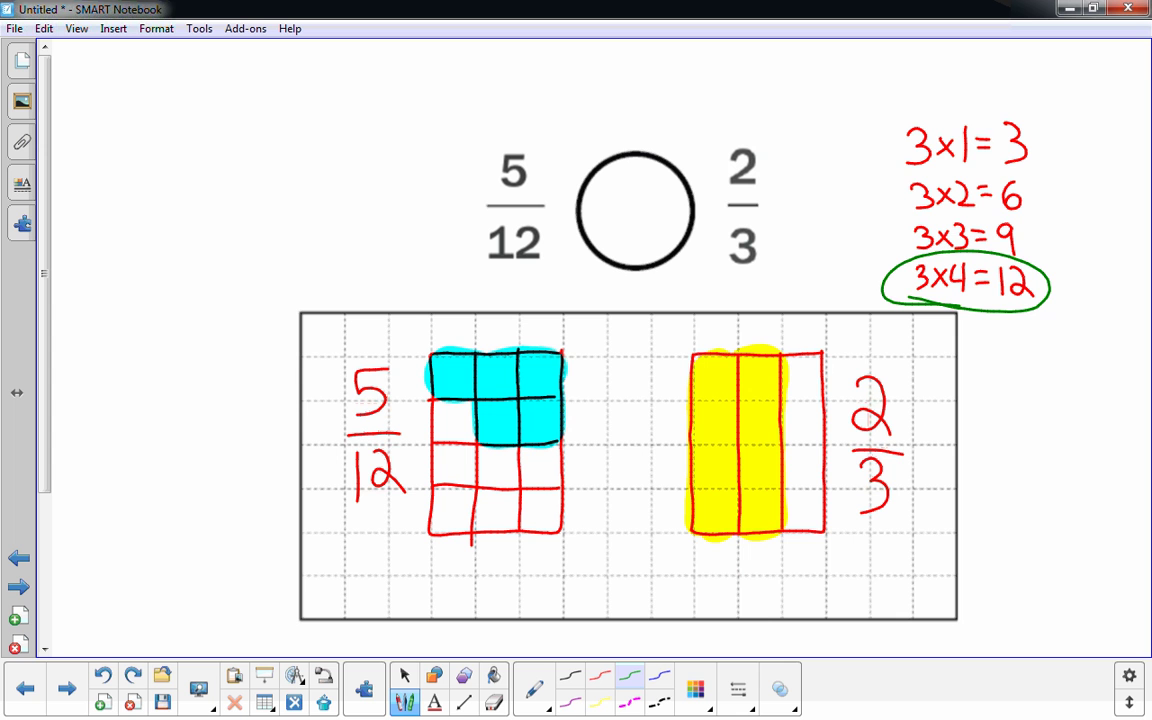
Step: Number the yellow squares 1 to 8 in red and write a less-than sign in the circle between 5/12 and 2/3
left_click_drag(713, 369, 713, 522)
mouse_move(758, 370)
left_mouse_down()
mouse_move(755, 509)
mouse_move(760, 497)
left_mouse_up()
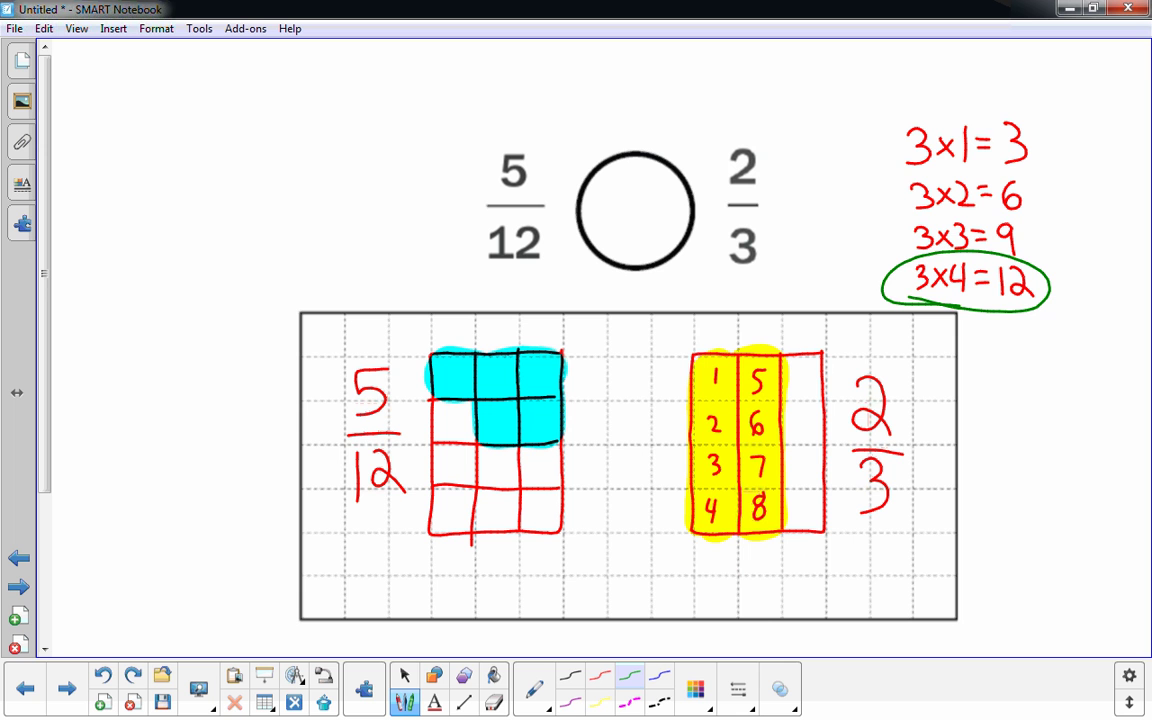
mouse_move(638, 188)
left_mouse_down()
mouse_move(610, 206)
mouse_move(641, 232)
left_mouse_up()
left_click(405, 676)
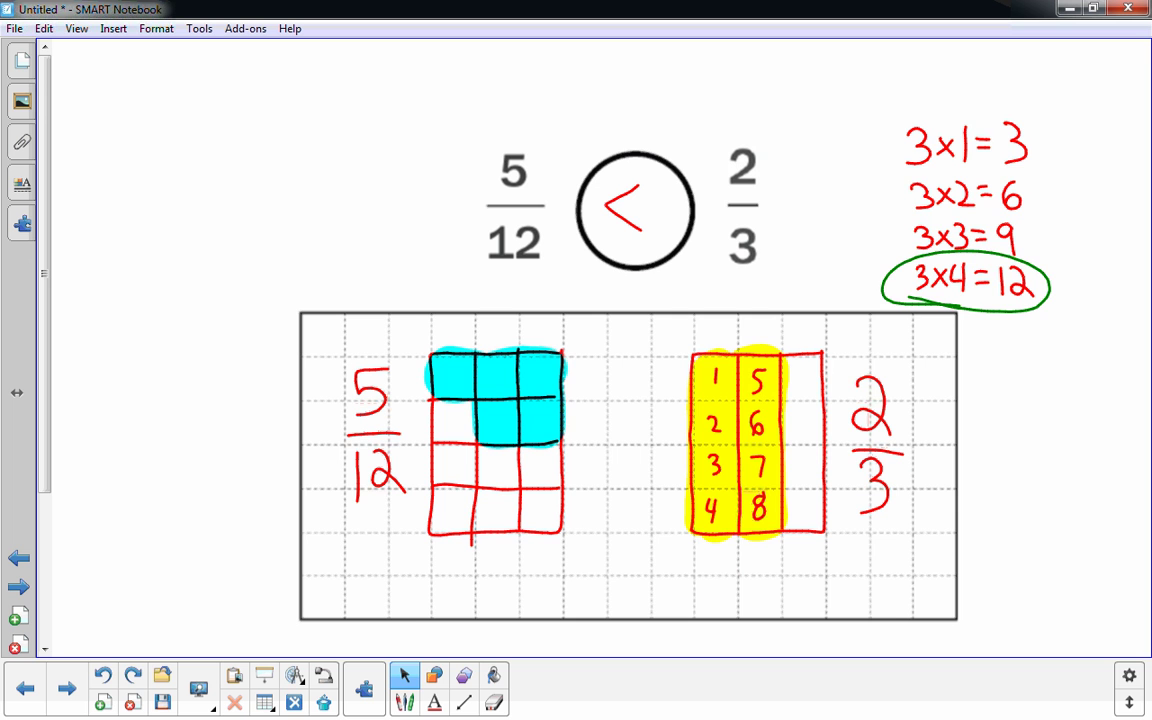
Step: Review the page comparing 1/4 and 1/2 and return to the page comparing 5/12 and 2/3
left_click(66, 688)
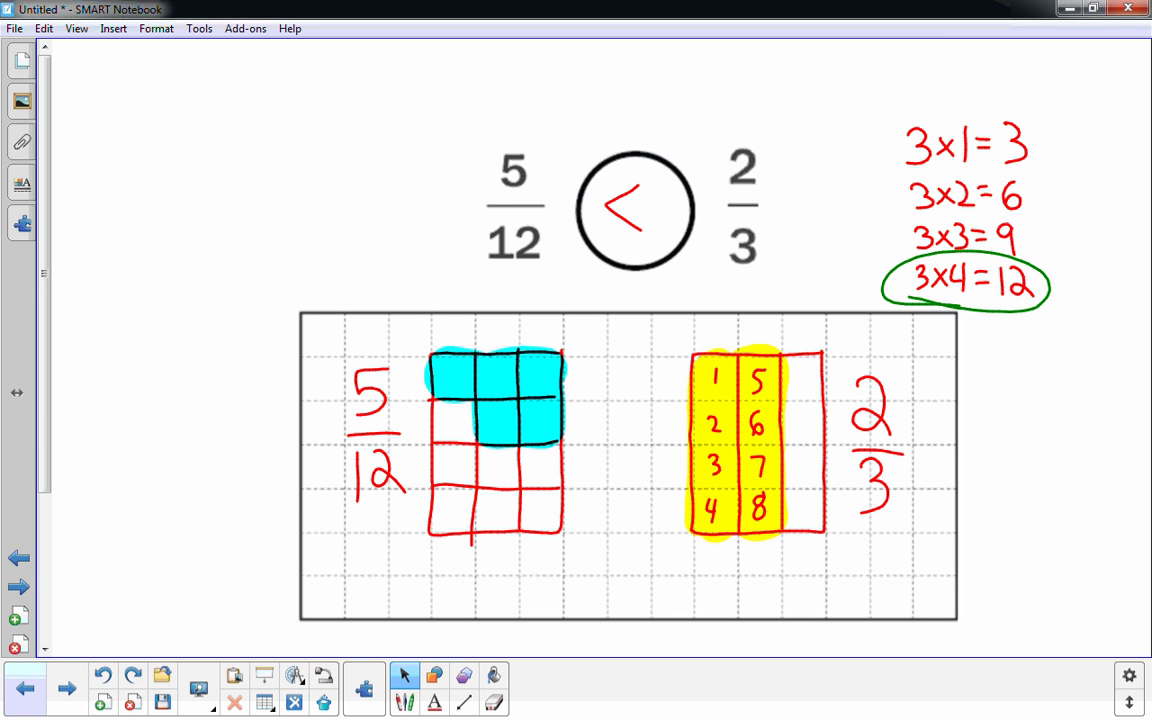
left_click(25, 688)
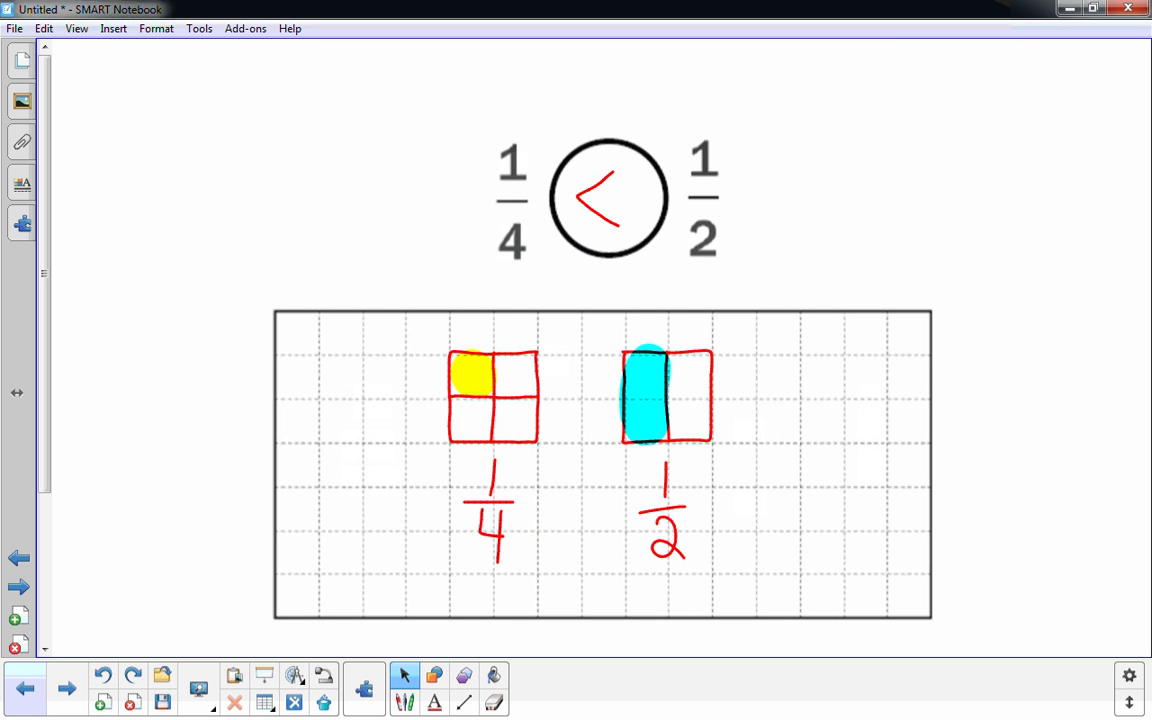
key("Page_Down")
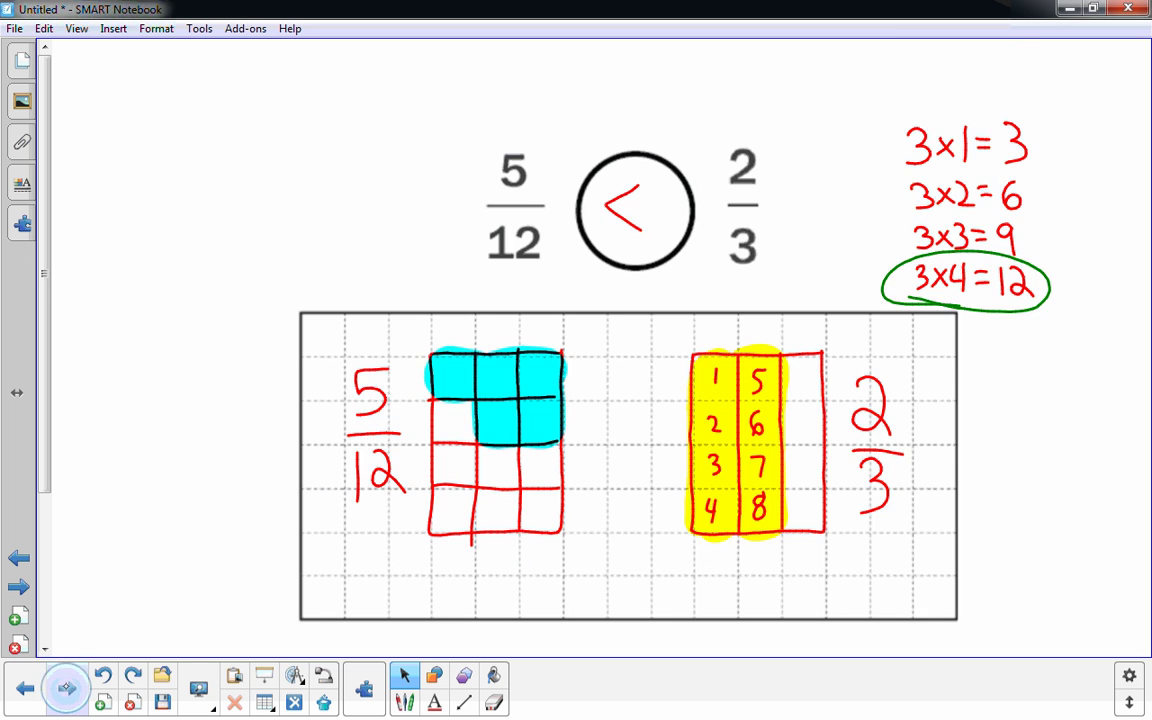
Step: Go to the page comparing 3/4 and 2/3 and underline the denominator 4 in red
key("Page_Down")
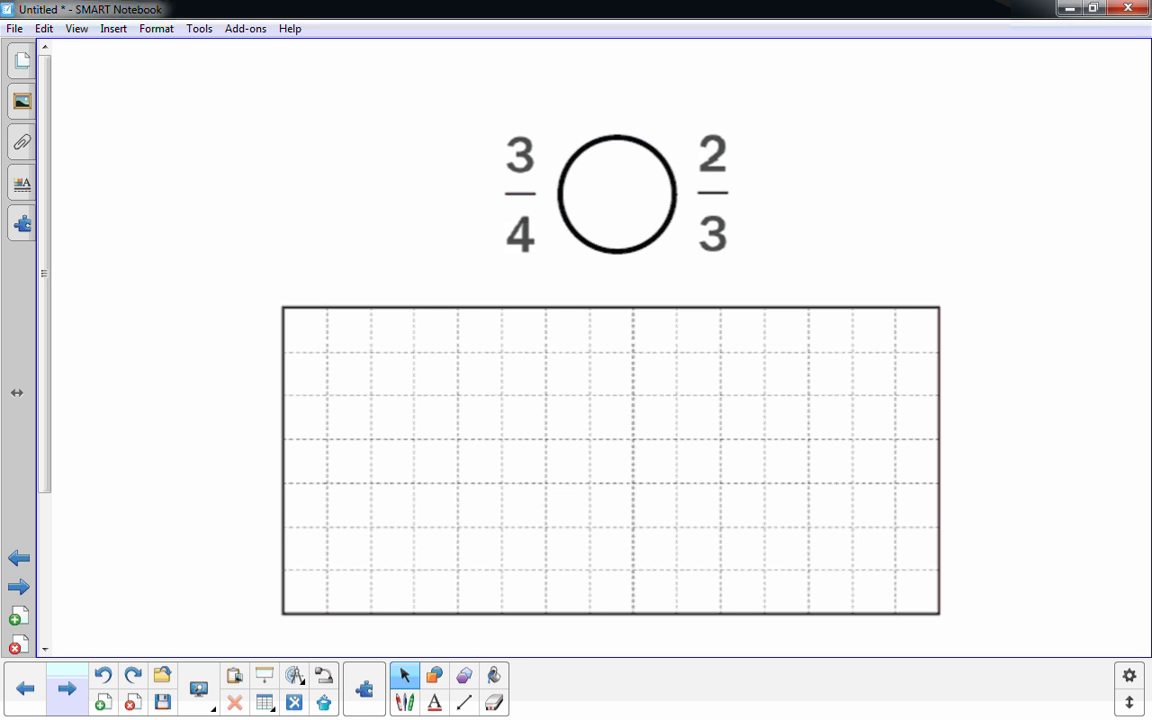
left_click(405, 701)
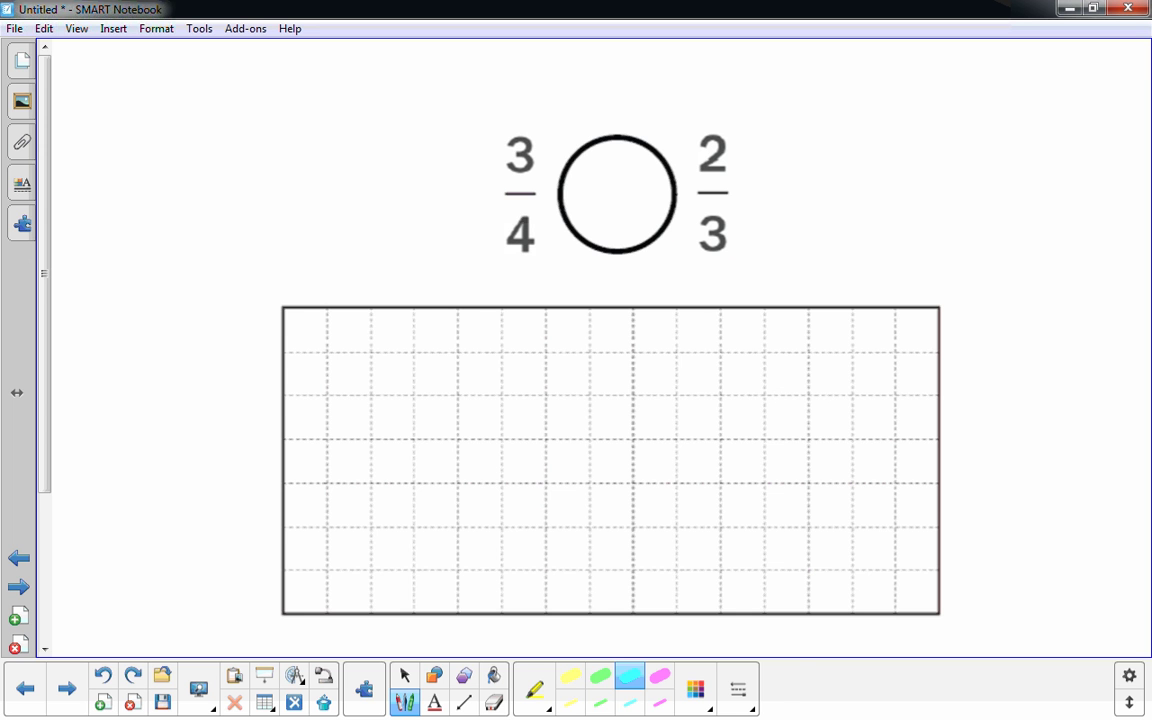
left_click(535, 690)
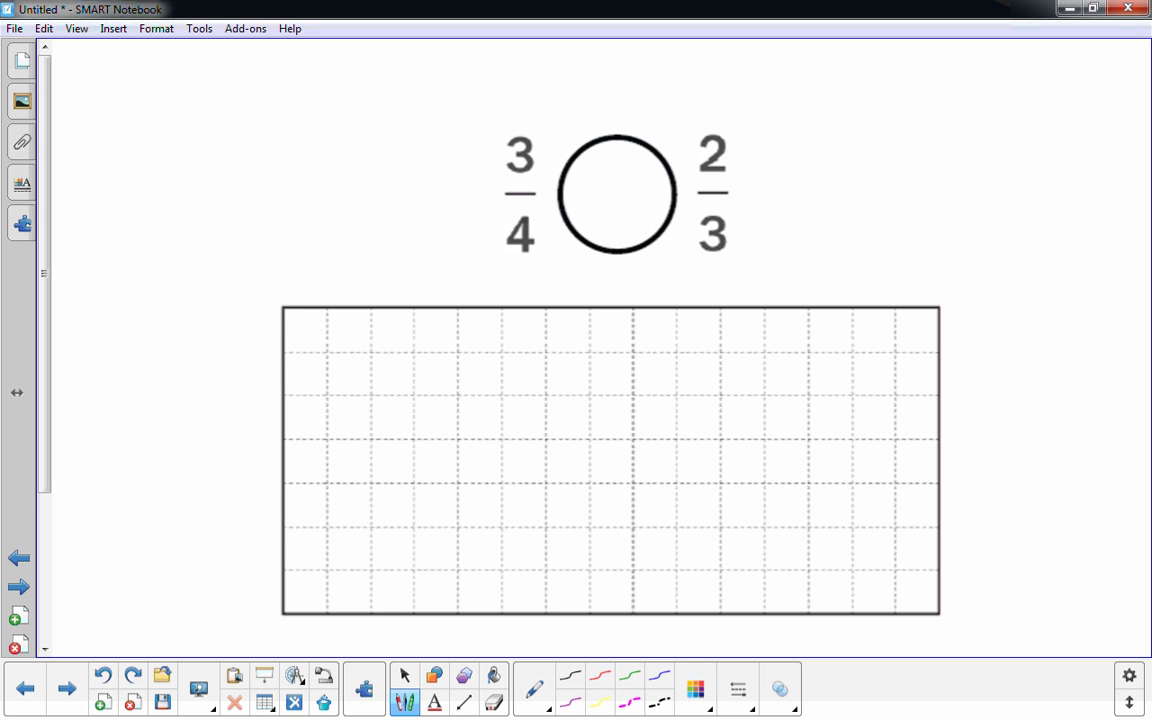
left_click_drag(506, 255, 531, 253)
Step: Write the facts 4×1=4, 4×2=8 and 4×3=12 in red in a column beside the fraction 3/4
left_click_drag(266, 75, 280, 95)
left_click_drag(281, 74, 279, 112)
left_click_drag(290, 83, 305, 102)
mouse_move(304, 83)
left_mouse_down()
mouse_move(289, 103)
mouse_move(307, 108)
mouse_move(342, 82)
left_mouse_up()
mouse_move(326, 96)
left_mouse_down()
mouse_move(370, 86)
mouse_move(370, 106)
left_mouse_up()
left_click_drag(268, 127, 283, 142)
mouse_move(279, 127)
left_mouse_down()
mouse_move(280, 155)
mouse_move(310, 153)
mouse_move(318, 131)
mouse_move(329, 155)
mouse_move(353, 137)
left_mouse_up()
left_click_drag(337, 150, 379, 128)
left_click_drag(268, 172, 266, 189)
mouse_move(266, 189)
left_mouse_down()
mouse_move(284, 190)
mouse_move(281, 205)
mouse_move(356, 181)
left_mouse_up()
left_click_drag(342, 191, 405, 200)
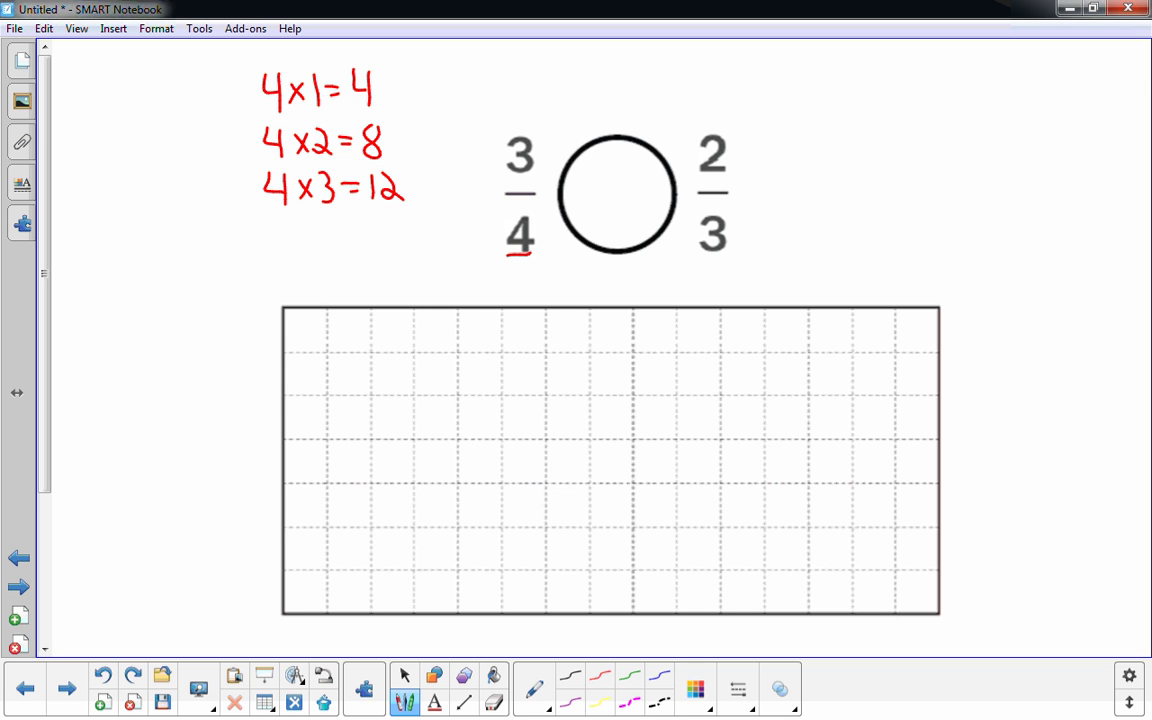
Step: Circle the fact 4×3=12 in green
left_click(405, 676)
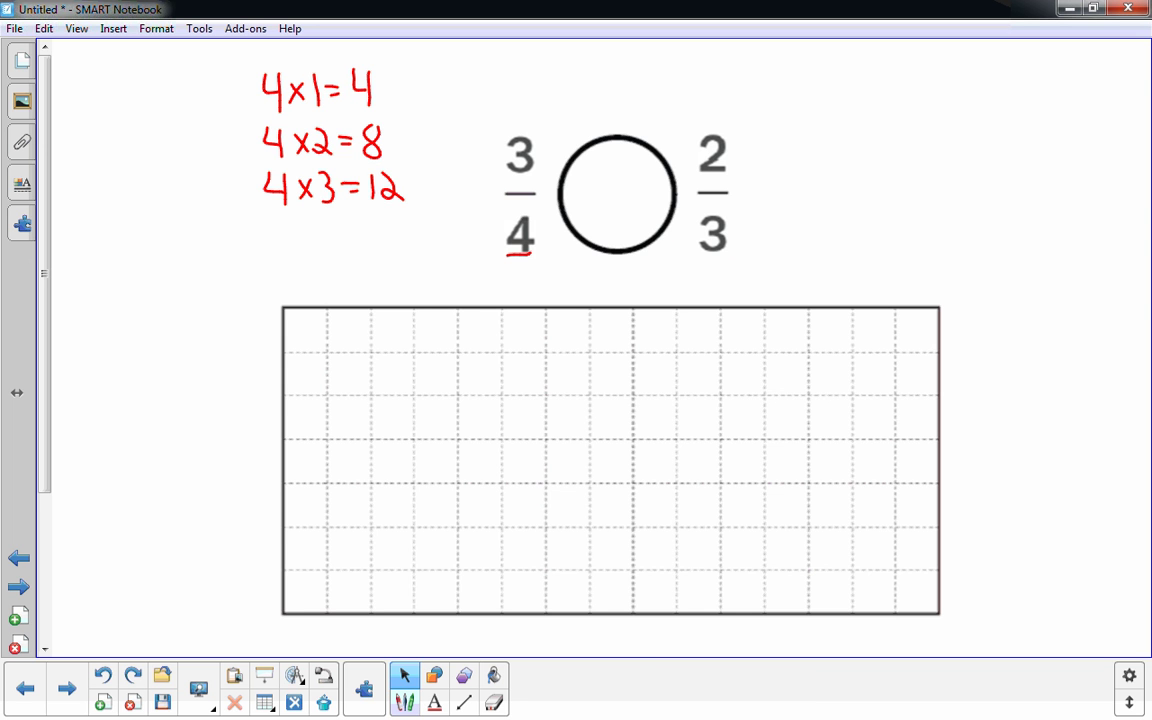
left_click(405, 703)
mouse_move(333, 213)
left_mouse_down()
mouse_move(399, 214)
mouse_move(334, 160)
mouse_move(257, 208)
mouse_move(345, 213)
left_mouse_up()
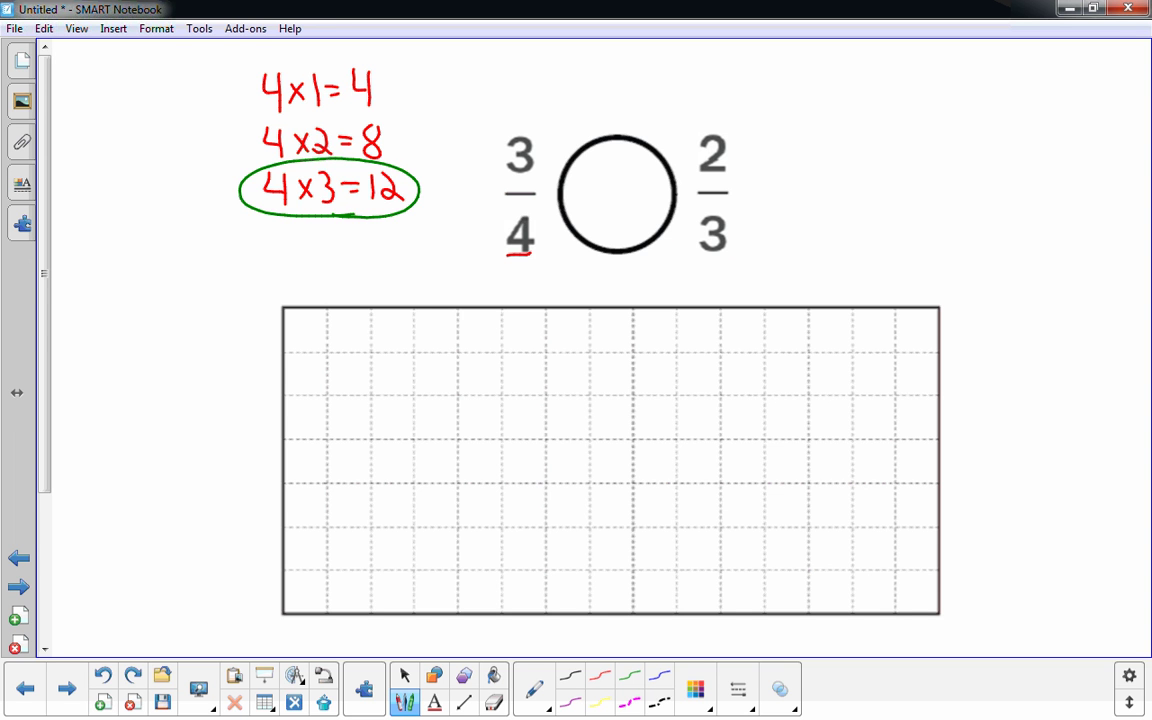
Step: Erase the red underline beneath the denominator of 3/4
left_click_drag(516, 265, 518, 267)
mouse_move(710, 257)
left_mouse_down()
mouse_move(645, 293)
mouse_move(537, 296)
left_mouse_up()
left_click(493, 702)
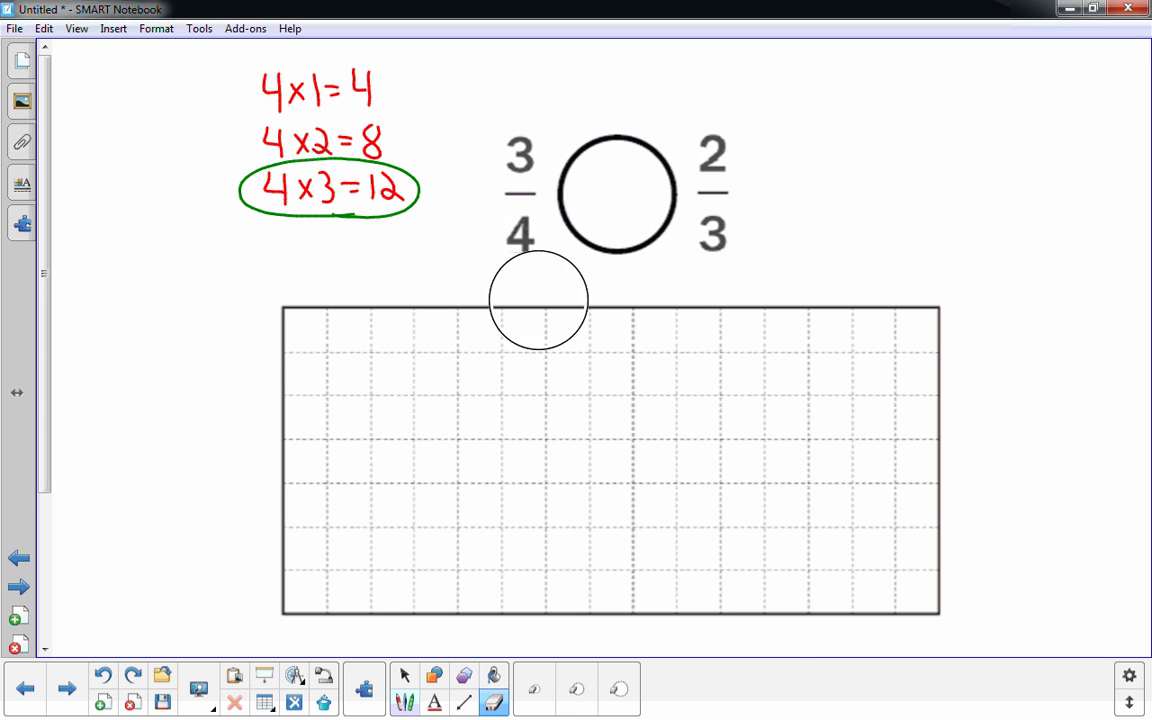
Step: Outline a rectangle 3 squares wide and 4 squares high in red below 3/4 and label it 3/4
left_click(405, 702)
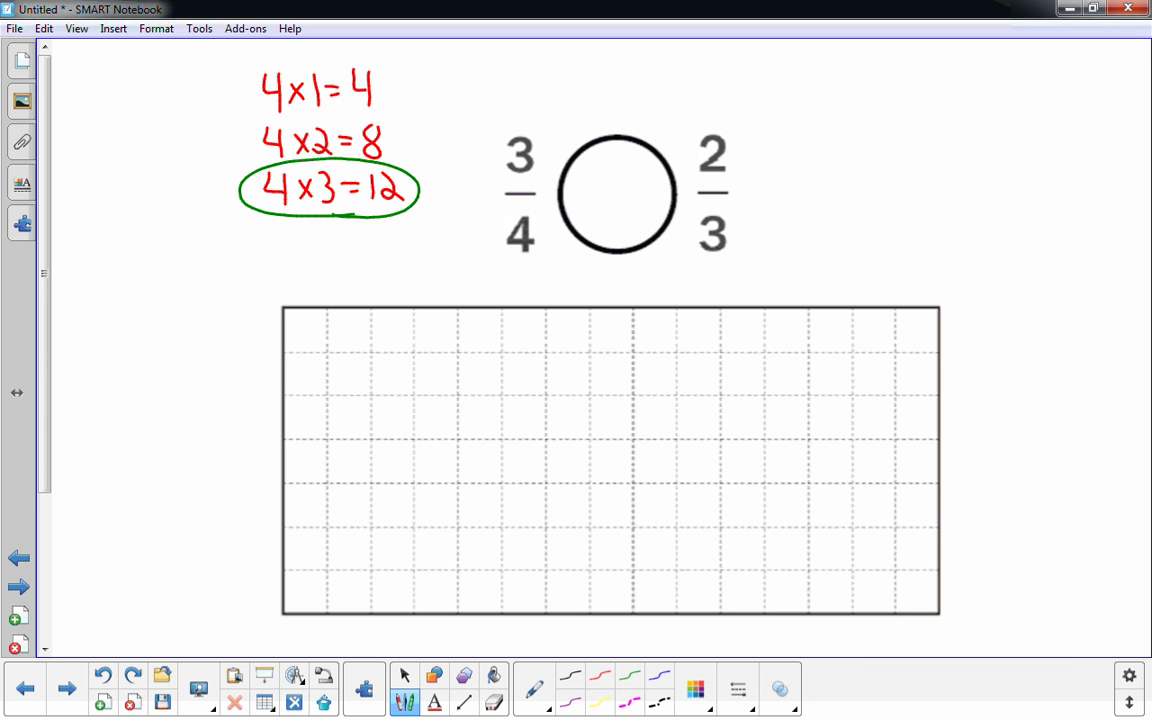
left_click(405, 675)
left_click(405, 702)
mouse_move(416, 349)
left_mouse_down()
mouse_move(499, 348)
mouse_move(544, 368)
mouse_move(544, 523)
mouse_move(413, 515)
mouse_move(416, 350)
left_mouse_up()
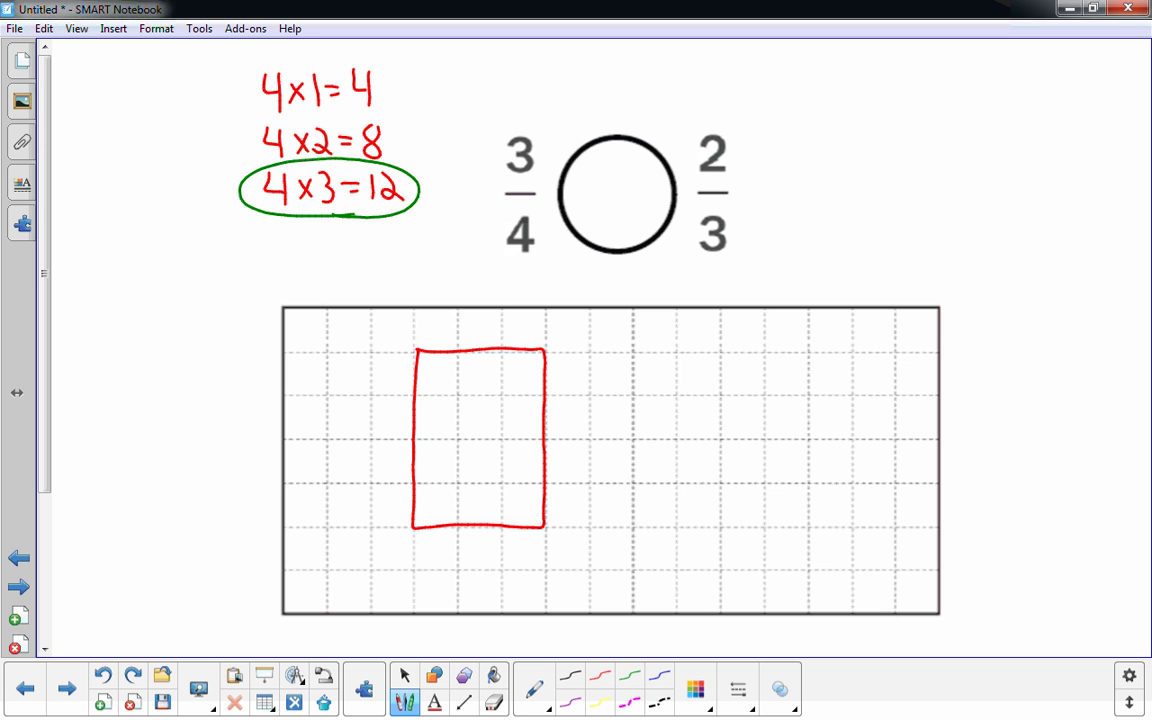
mouse_move(345, 383)
left_mouse_down()
mouse_move(345, 426)
mouse_move(380, 442)
mouse_move(343, 484)
mouse_move(365, 507)
left_mouse_up()
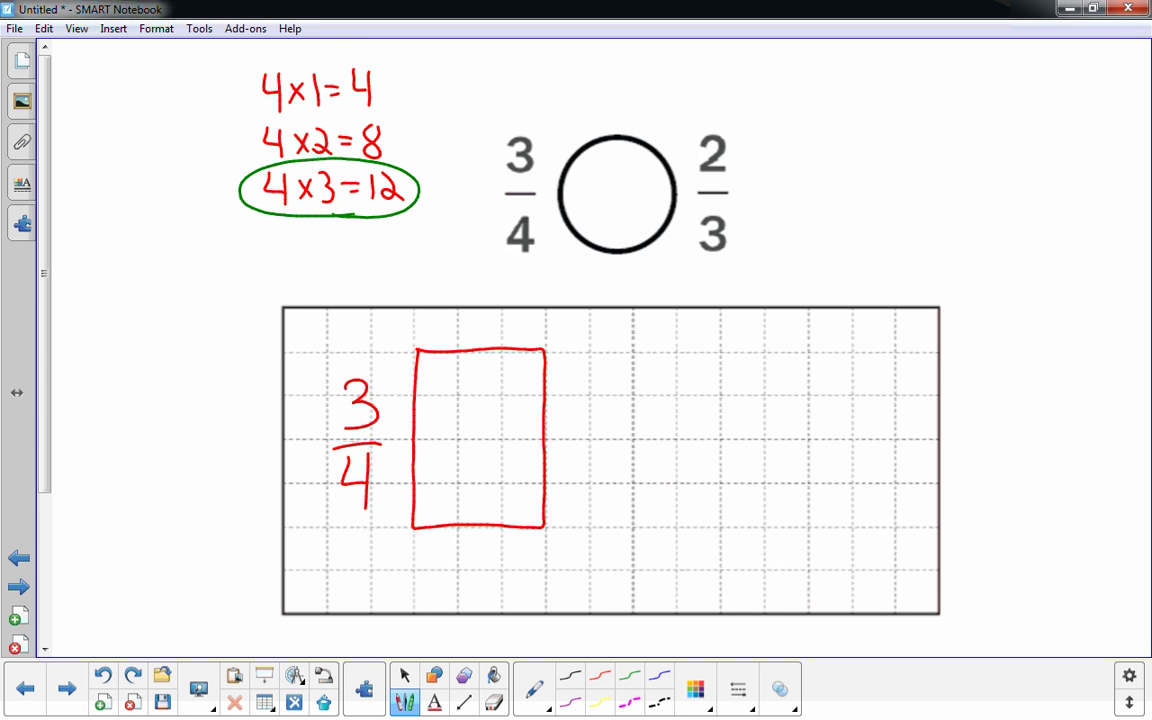
Step: Divide the rectangle labelled 3/4 into four equal rows with red horizontal lines
left_click_drag(415, 394, 545, 396)
left_click_drag(415, 441, 541, 440)
left_click_drag(415, 487, 541, 487)
Step: Highlight three of the four rows in yellow in the rectangle labelled 3/4, leaving the lowest row unshaded
left_click(405, 676)
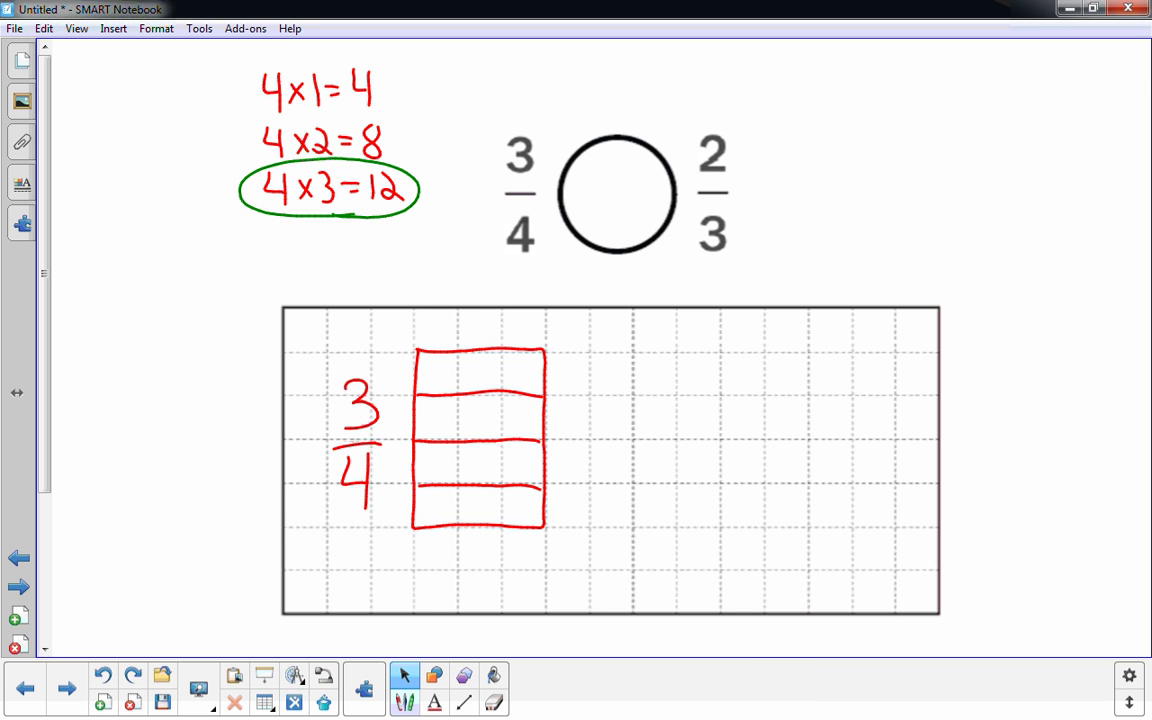
left_click(405, 703)
left_click(569, 676)
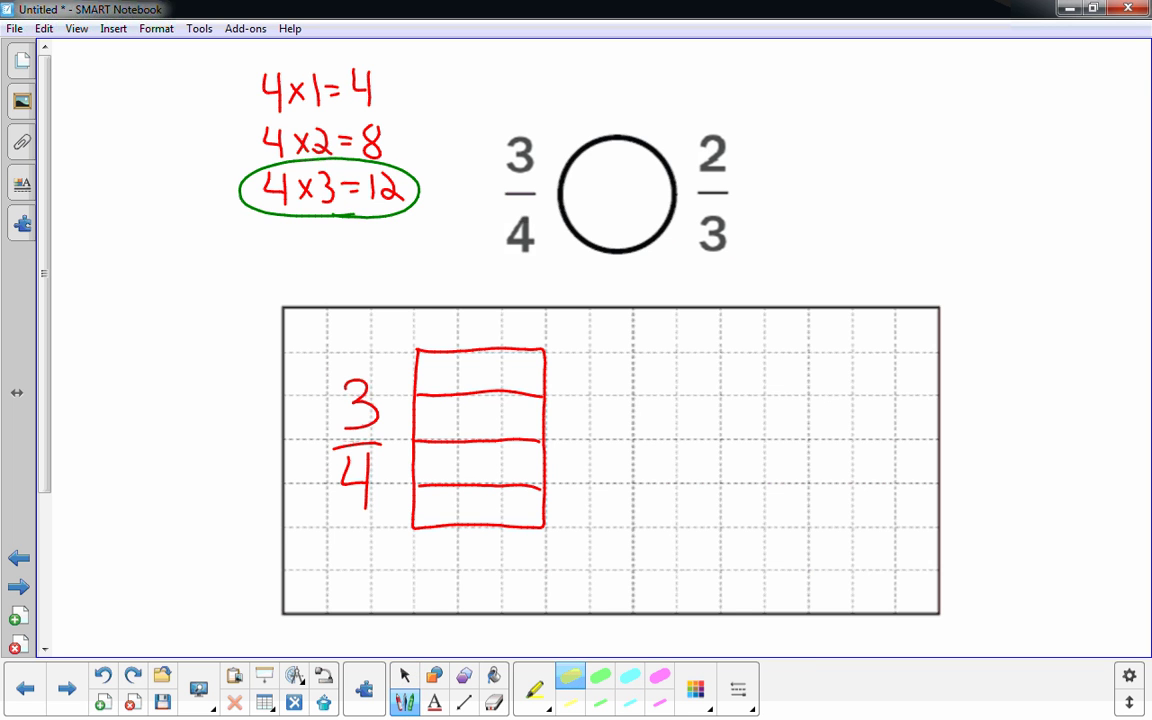
mouse_move(420, 365)
left_mouse_down()
mouse_move(535, 382)
mouse_move(535, 460)
mouse_move(455, 468)
mouse_move(420, 385)
mouse_move(505, 360)
mouse_move(440, 385)
mouse_move(440, 410)
mouse_move(470, 445)
mouse_move(516, 456)
mouse_move(530, 351)
mouse_move(504, 348)
left_mouse_up()
Step: Draw a red rectangle 3 squares wide and 4 squares high, split into three equal columns, and label it 2/3
left_click(535, 689)
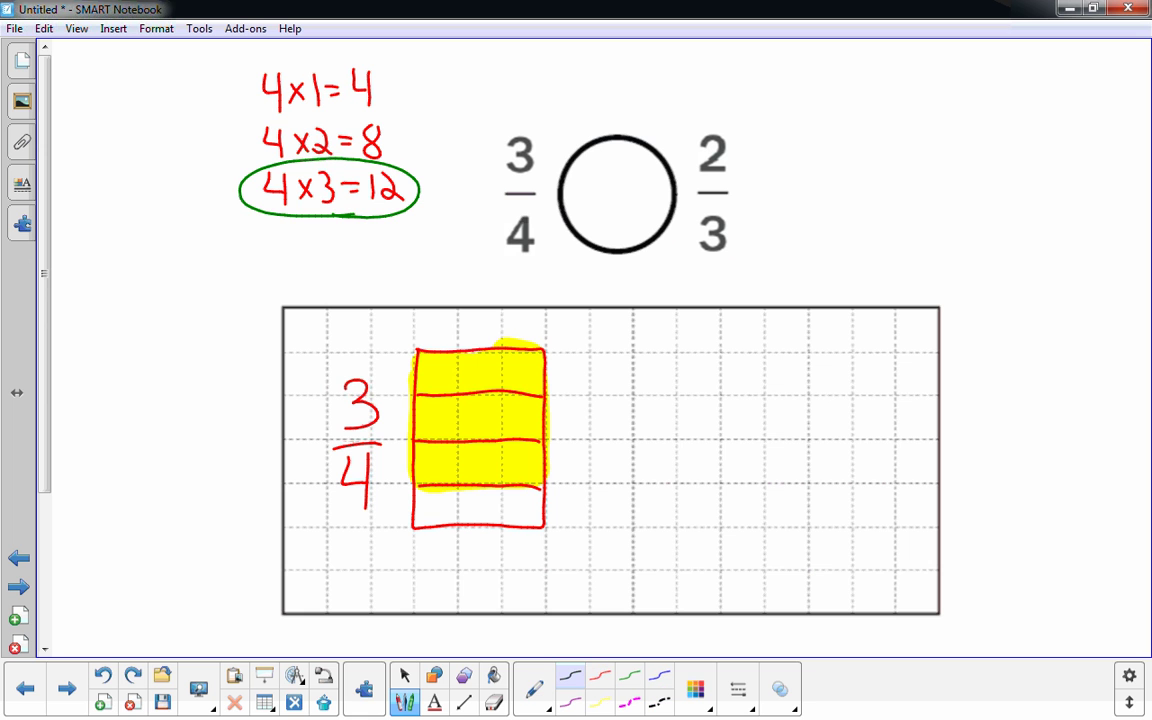
mouse_move(675, 349)
left_mouse_down()
mouse_move(672, 527)
mouse_move(736, 527)
mouse_move(792, 526)
mouse_move(808, 495)
mouse_move(808, 348)
mouse_move(675, 349)
mouse_move(720, 373)
mouse_move(720, 527)
left_mouse_up()
left_click_drag(764, 348, 764, 527)
mouse_move(842, 388)
left_mouse_down()
mouse_move(890, 449)
mouse_move(864, 467)
mouse_move(850, 501)
left_mouse_up()
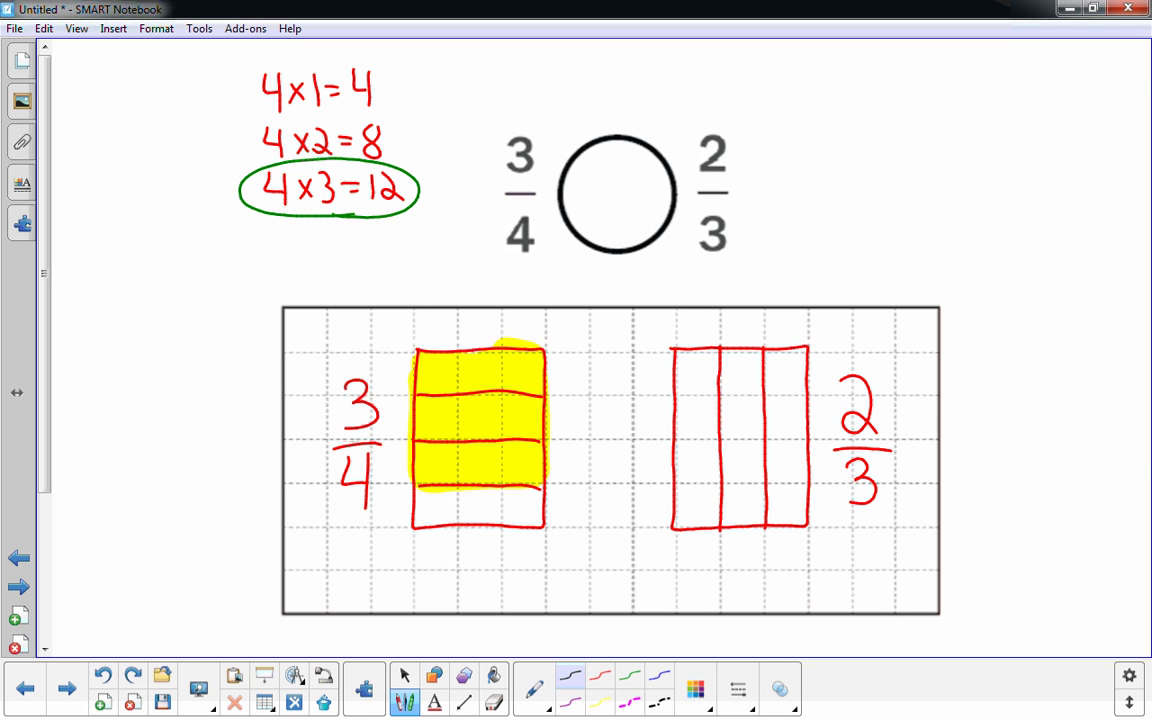
Step: Highlight the first two columns of the rectangle labelled 2/3 in light blue
left_click(405, 676)
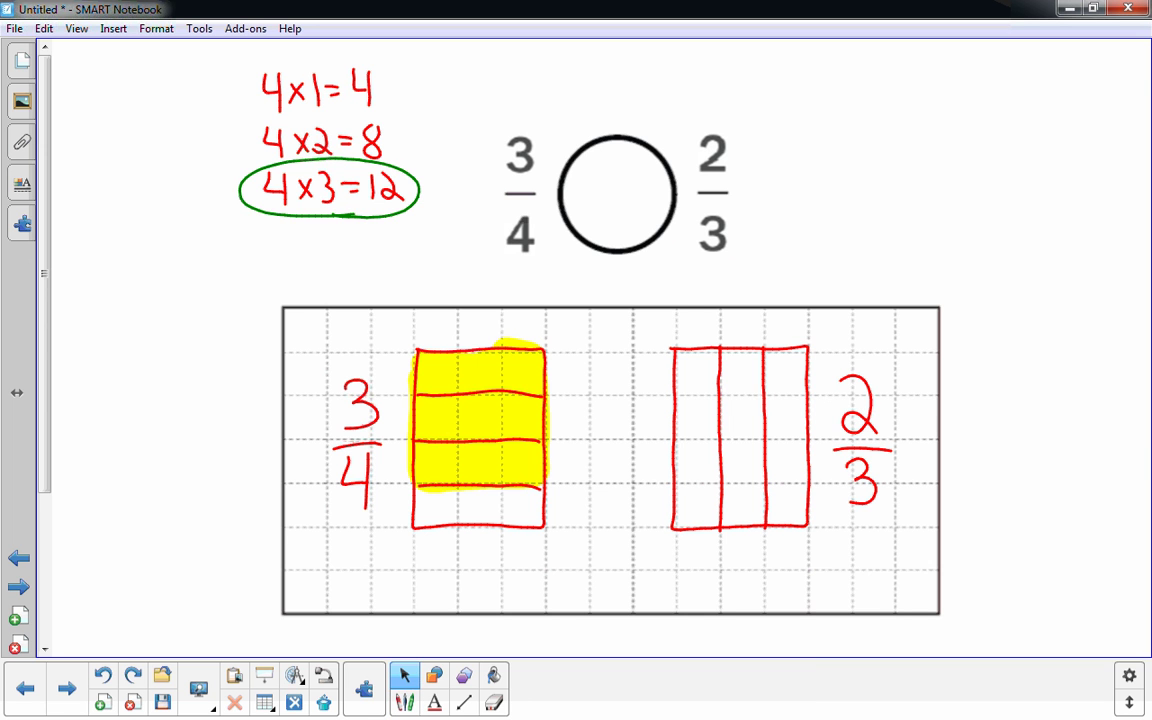
left_click(404, 702)
left_click(629, 676)
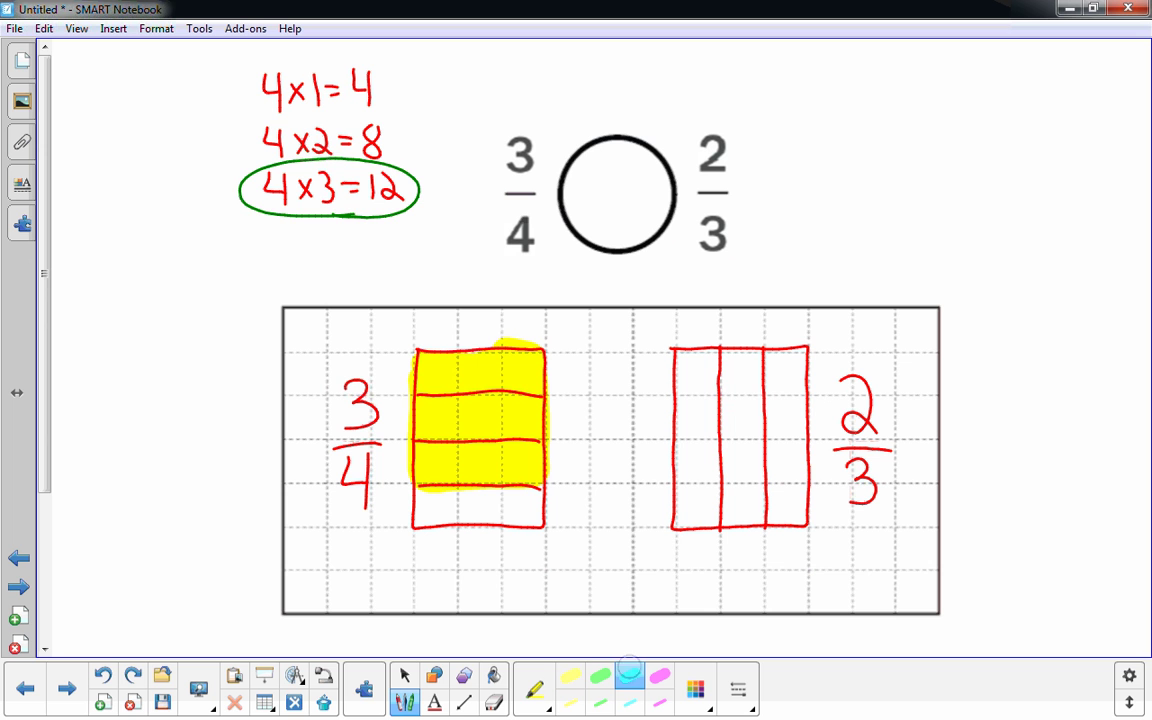
mouse_move(699, 362)
left_mouse_down()
mouse_move(697, 520)
mouse_move(682, 505)
mouse_move(682, 360)
mouse_move(740, 360)
mouse_move(755, 505)
mouse_move(730, 515)
mouse_move(730, 380)
mouse_move(742, 500)
left_mouse_up()
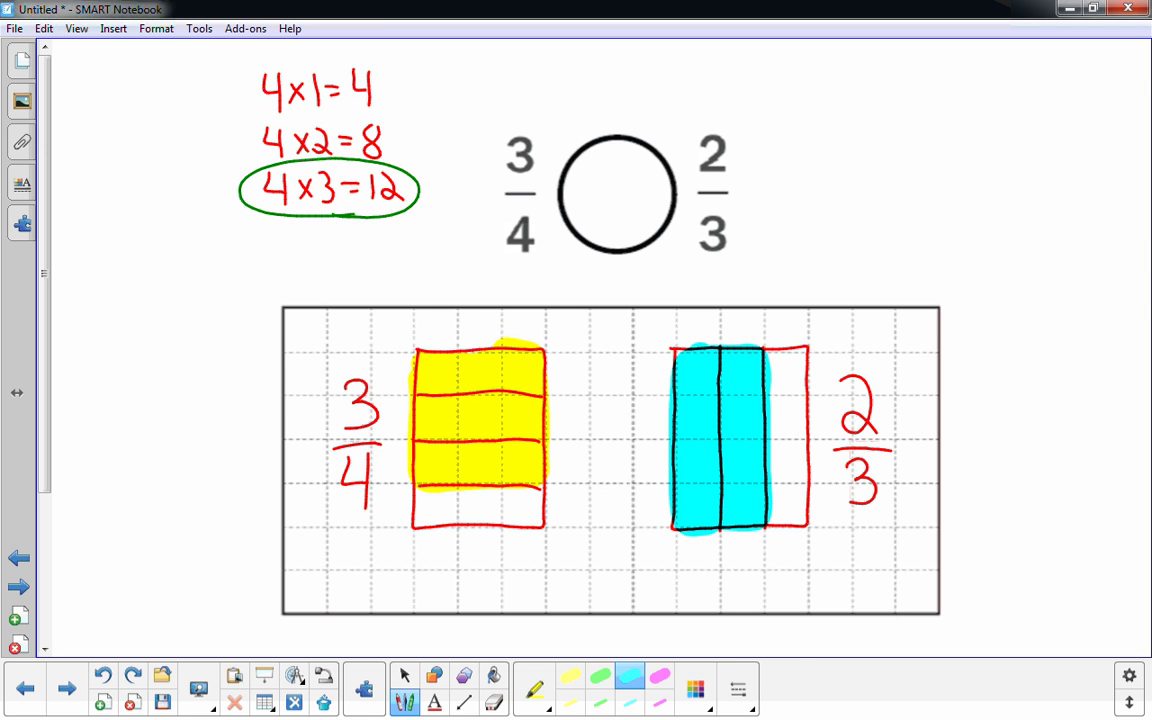
Step: Number the yellow squares of the 3/4 model from 1 to 9 in red, row by row
mouse_move(437, 366)
left_mouse_down()
mouse_move(438, 381)
mouse_move(487, 366)
mouse_move(522, 372)
mouse_move(510, 382)
left_mouse_up()
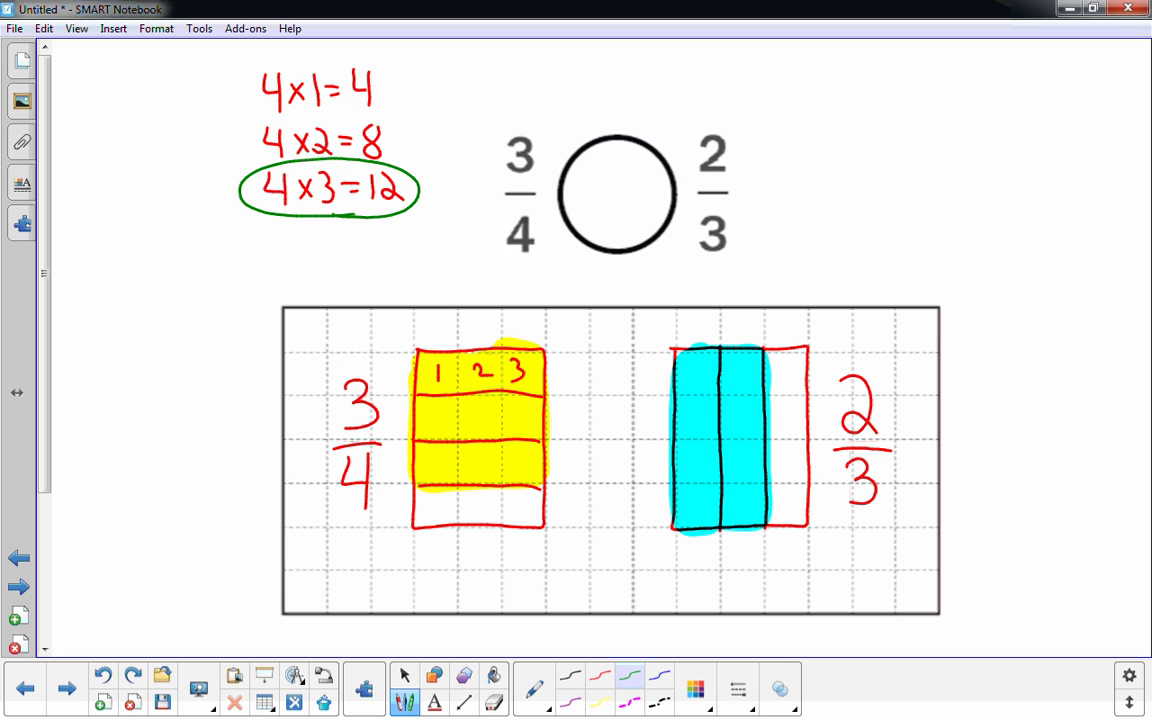
mouse_move(437, 409)
left_mouse_down()
mouse_move(442, 431)
mouse_move(472, 429)
left_mouse_up()
left_click_drag(478, 406, 512, 414)
mouse_move(429, 451)
left_mouse_down()
mouse_move(442, 460)
mouse_move(436, 478)
left_mouse_up()
mouse_move(484, 452)
left_mouse_down()
mouse_move(471, 470)
mouse_move(509, 461)
mouse_move(517, 476)
left_mouse_up()
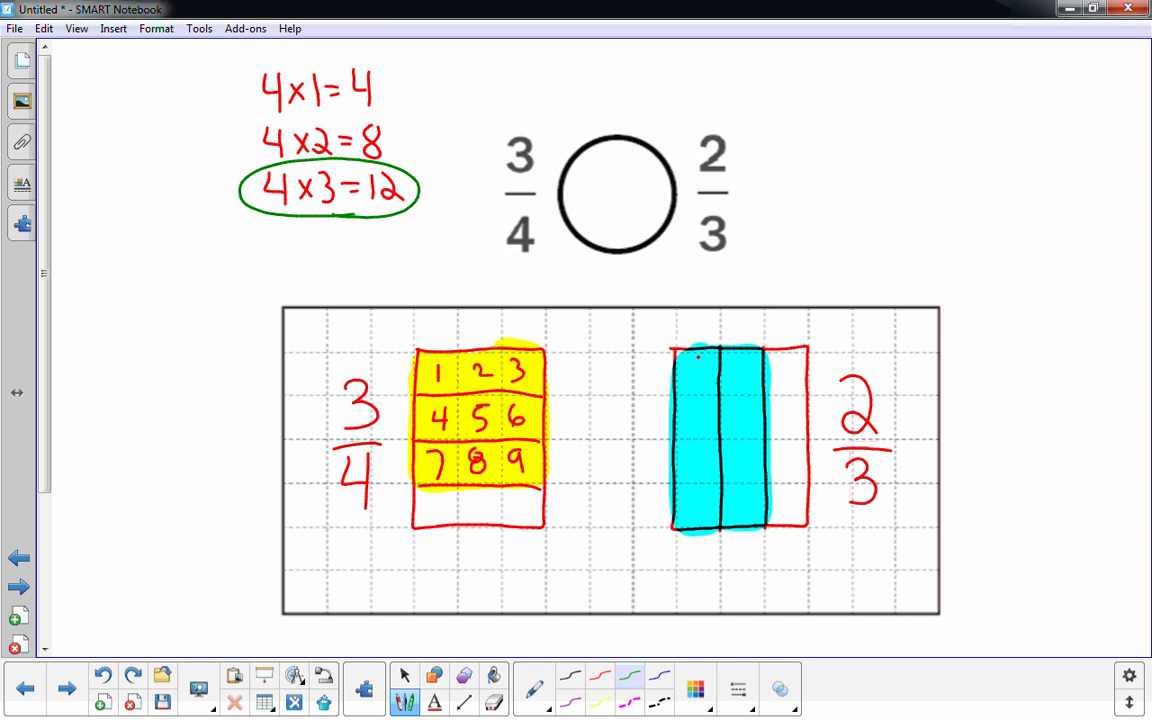
Step: Number the light blue squares of the 2/3 model from 1 to 8 in red, column by column
mouse_move(698, 357)
left_mouse_down()
mouse_move(697, 416)
mouse_move(708, 426)
mouse_move(690, 476)
mouse_move(698, 518)
left_mouse_up()
left_click_drag(741, 364, 738, 386)
mouse_move(741, 363)
left_mouse_down()
mouse_move(751, 362)
mouse_move(736, 422)
mouse_move(740, 506)
mouse_move(744, 490)
left_mouse_up()
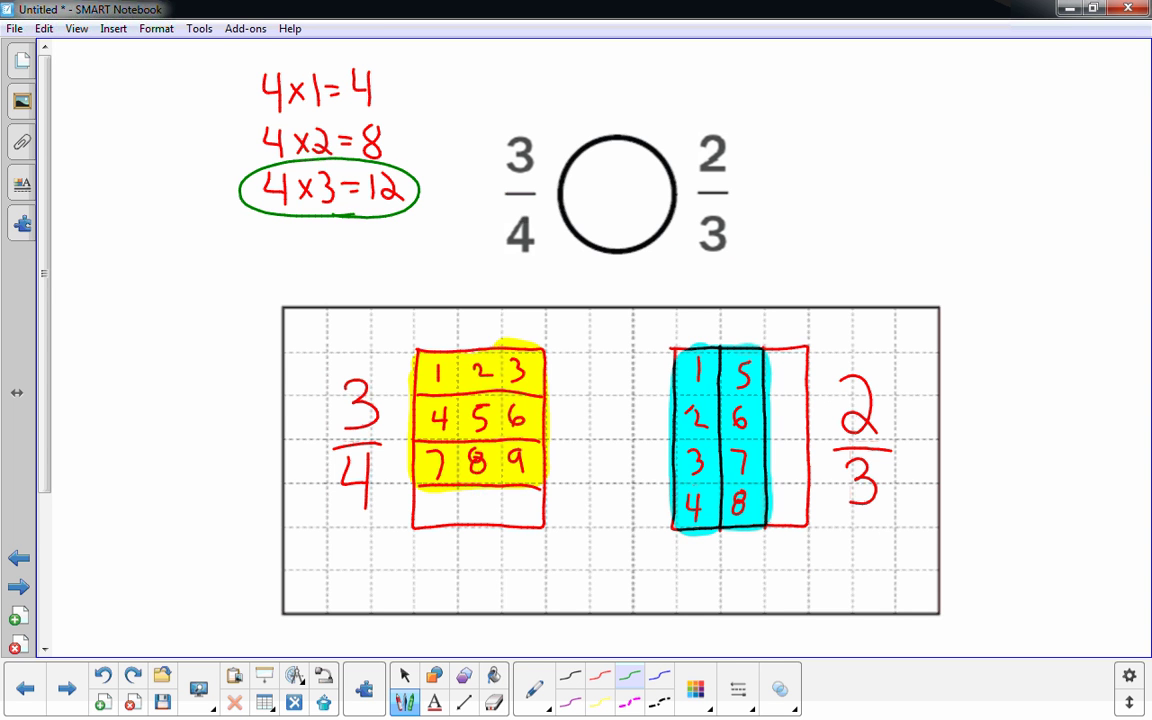
Step: Write a red greater-than sign in the circle between 3/4 and 2/3
left_click_drag(601, 175, 605, 222)
left_click(405, 676)
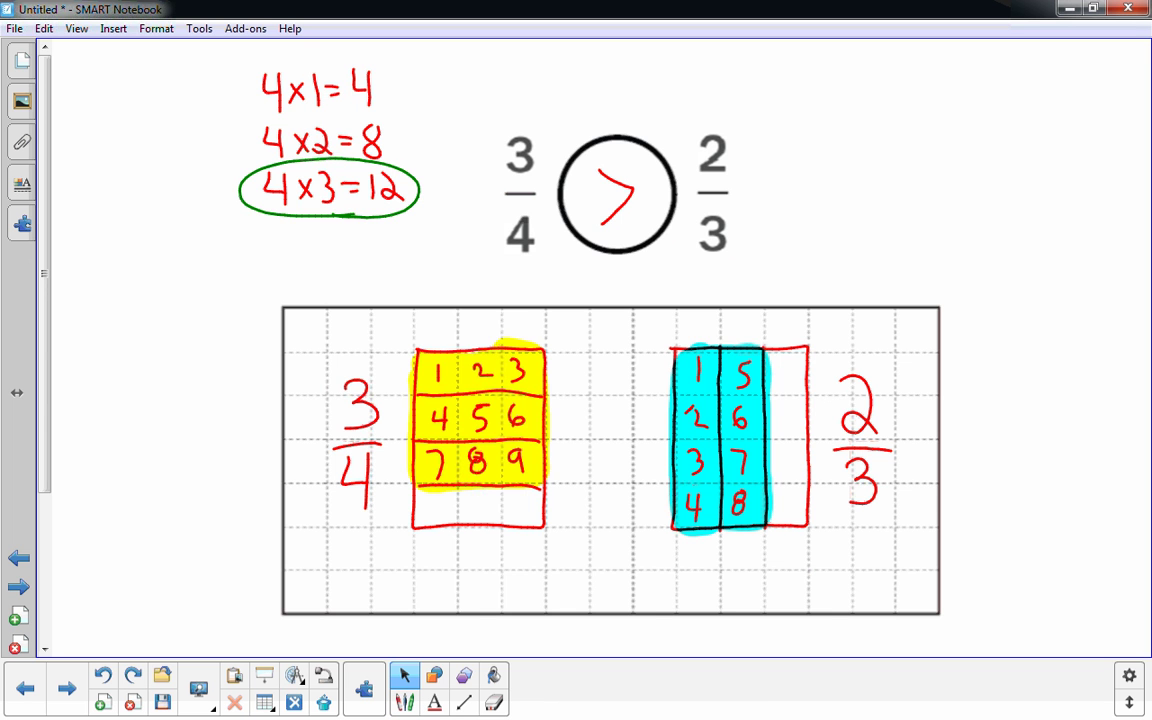
Step: Go to the next page, comparing 4/5 and 1/2, and highlight the denominators 2 and 5 in yellow
left_click(66, 688)
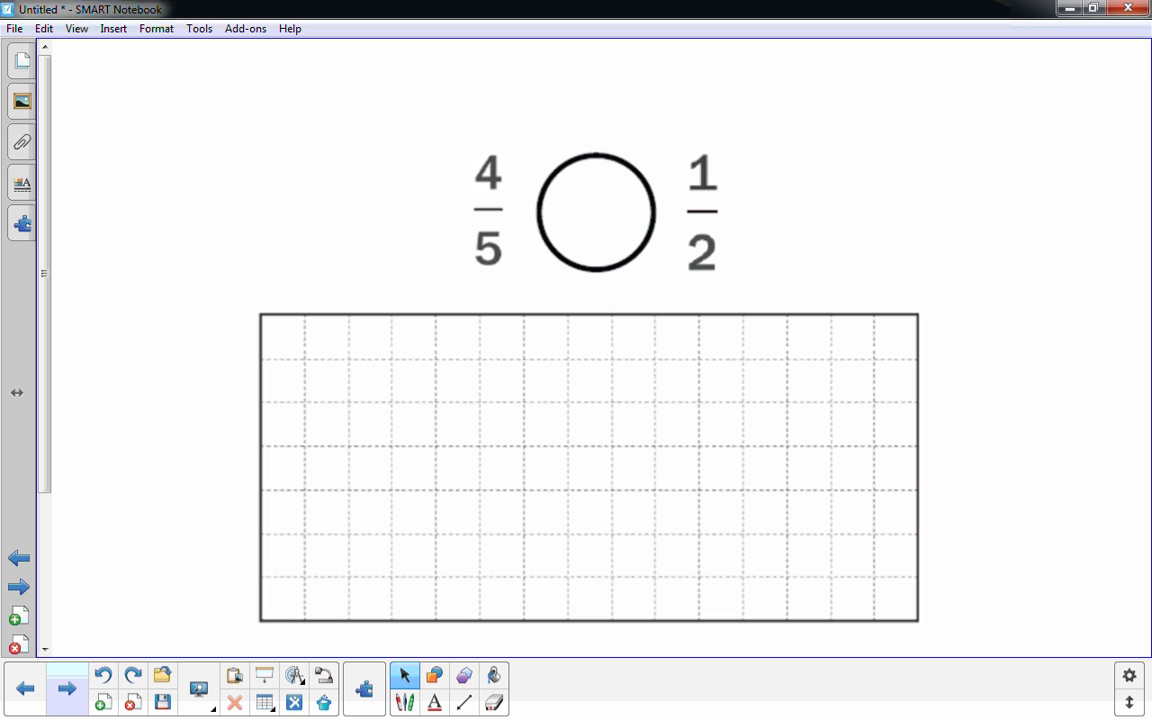
left_click(405, 702)
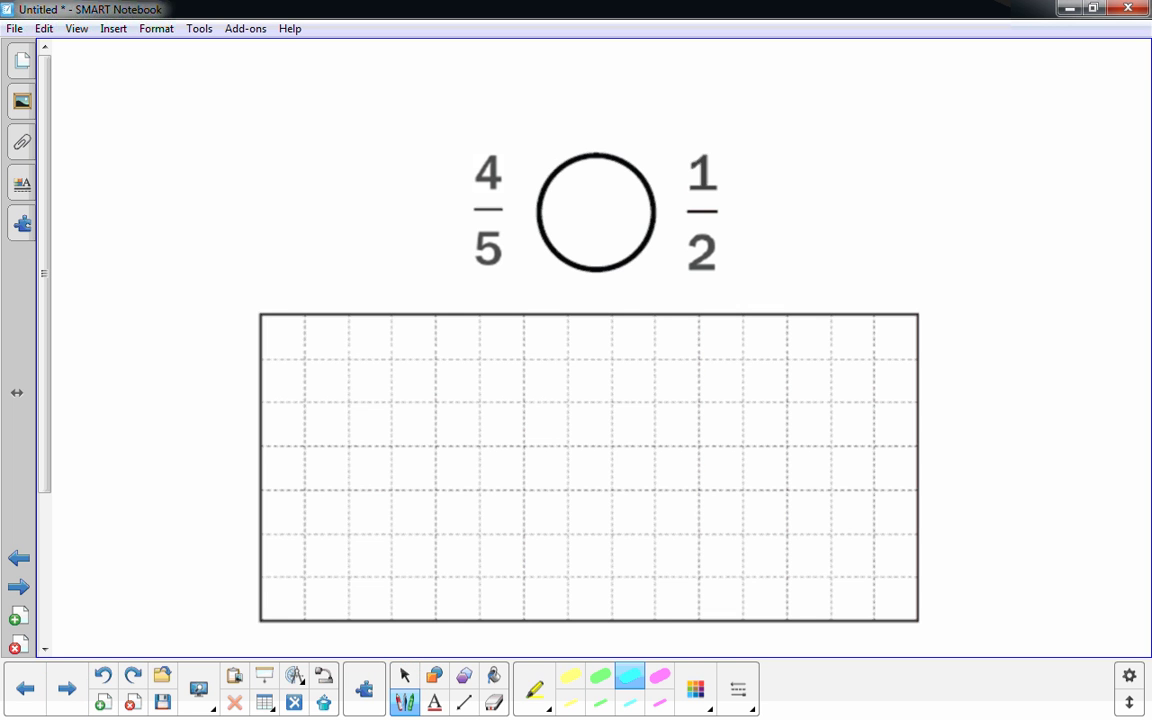
left_click(570, 675)
left_click_drag(686, 240, 702, 251)
left_click_drag(472, 236, 506, 256)
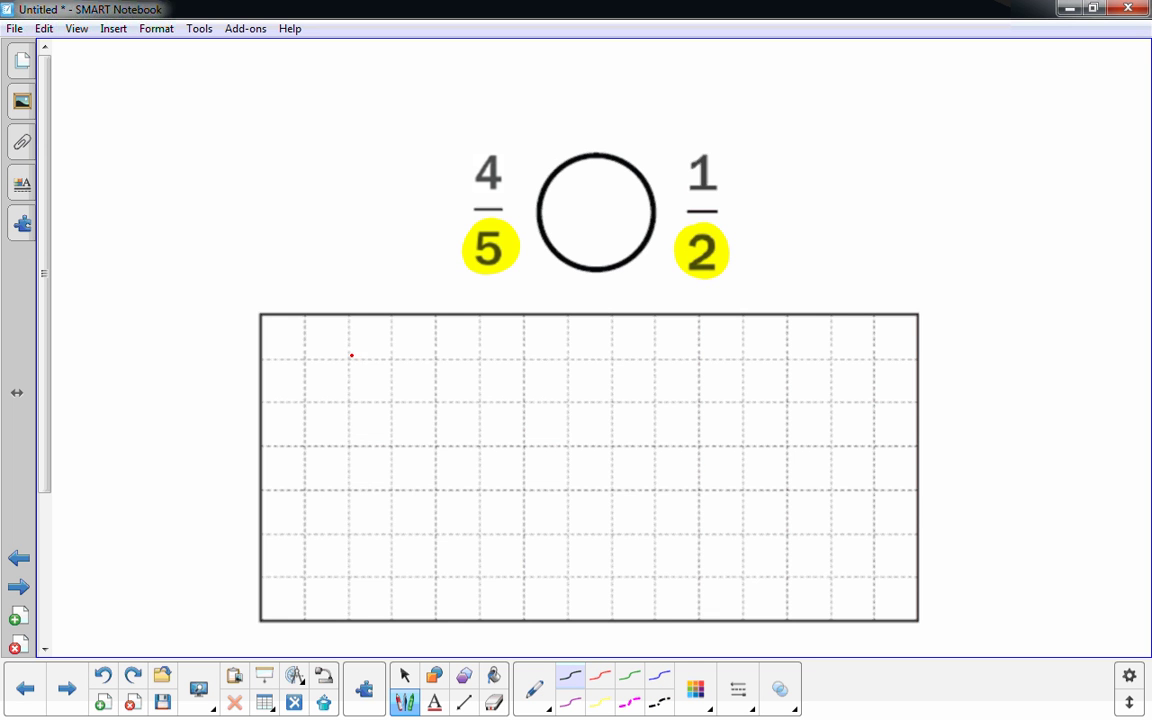
Step: Outline a red rectangle 2 squares wide and 5 squares high on the grid below 4/5 and label it 4/5
mouse_move(351, 355)
left_mouse_down()
mouse_move(429, 355)
mouse_move(435, 573)
mouse_move(349, 577)
mouse_move(351, 355)
left_mouse_up()
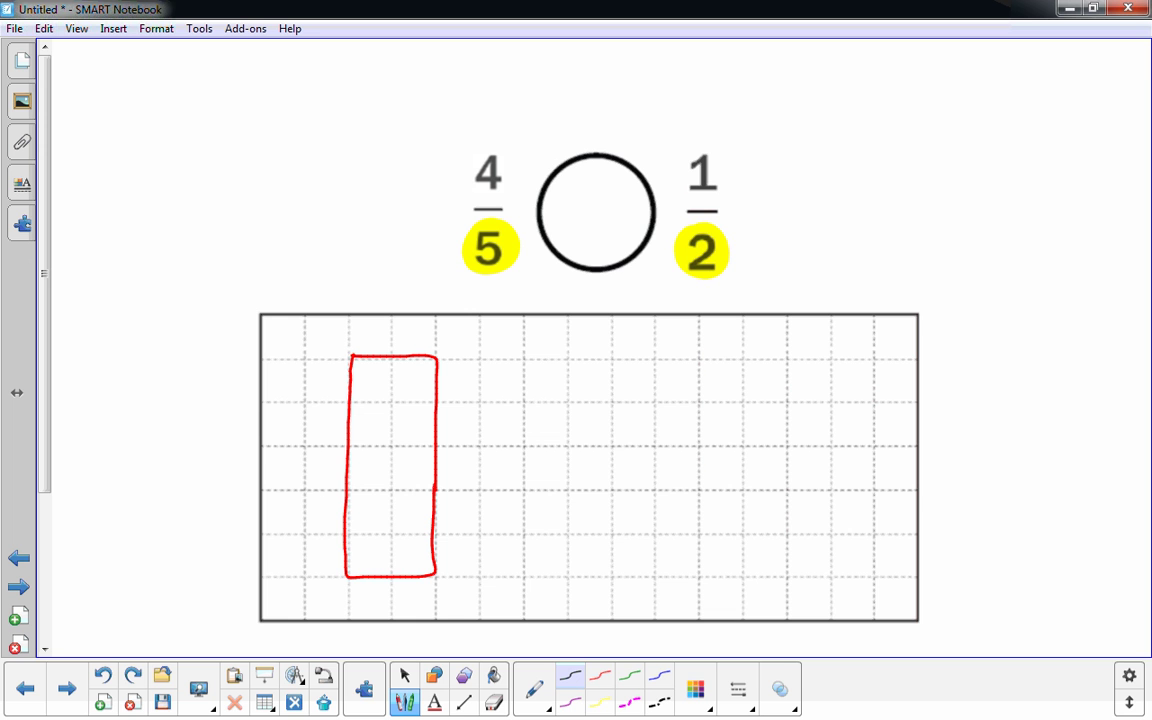
mouse_move(297, 393)
left_mouse_down()
mouse_move(315, 452)
mouse_move(333, 457)
mouse_move(287, 525)
left_mouse_up()
Step: Divide the rectangle labelled 4/5 into five equal rows with red horizontal lines
left_click_drag(349, 398, 443, 398)
left_click_drag(347, 488, 439, 488)
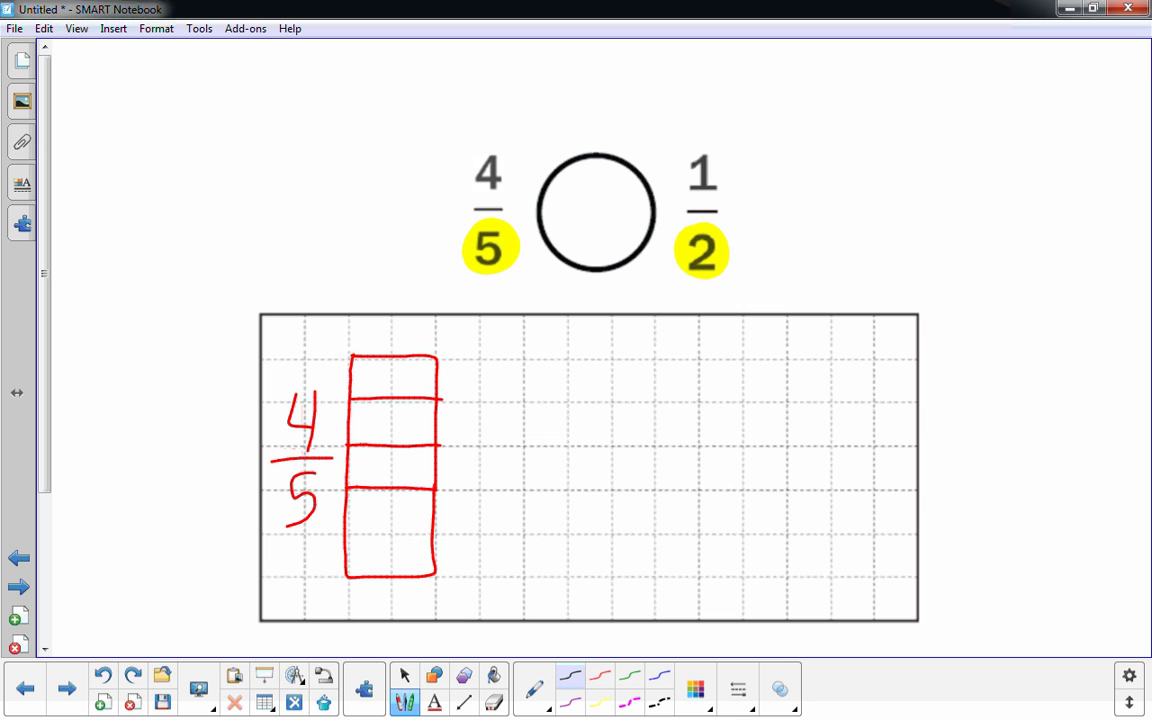
left_click_drag(347, 533, 434, 534)
Step: Highlight the upper four rows of the rectangle labelled 4/5 in yellow
left_click(405, 676)
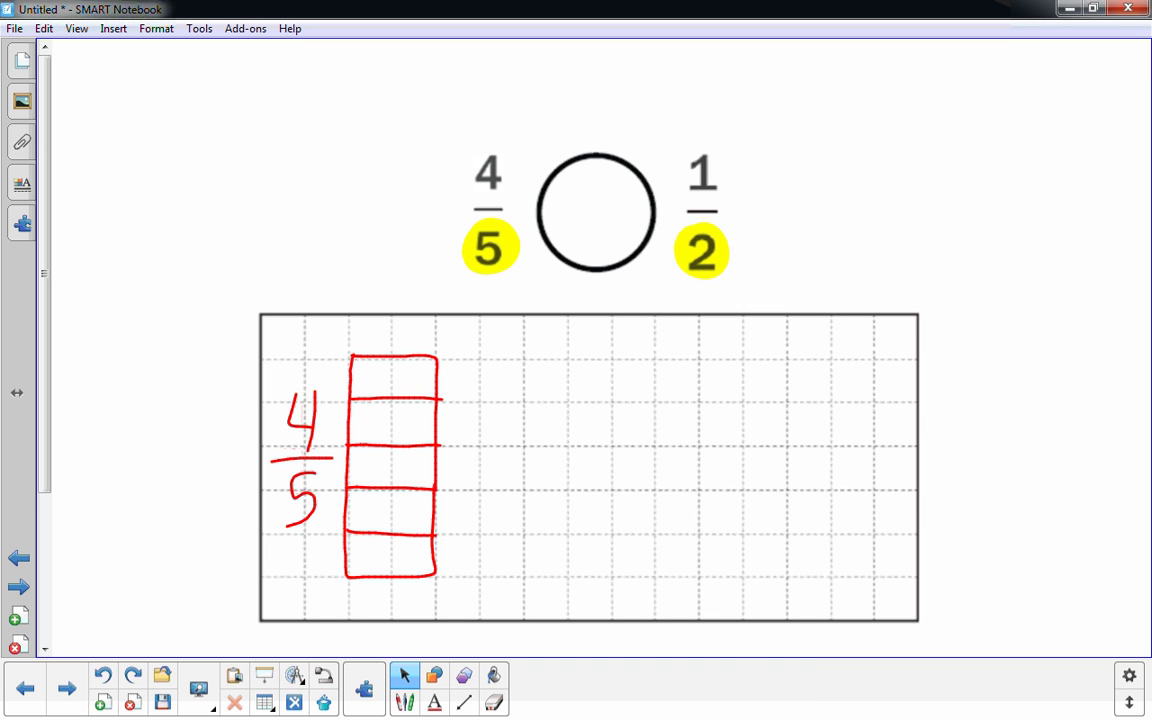
left_click(405, 702)
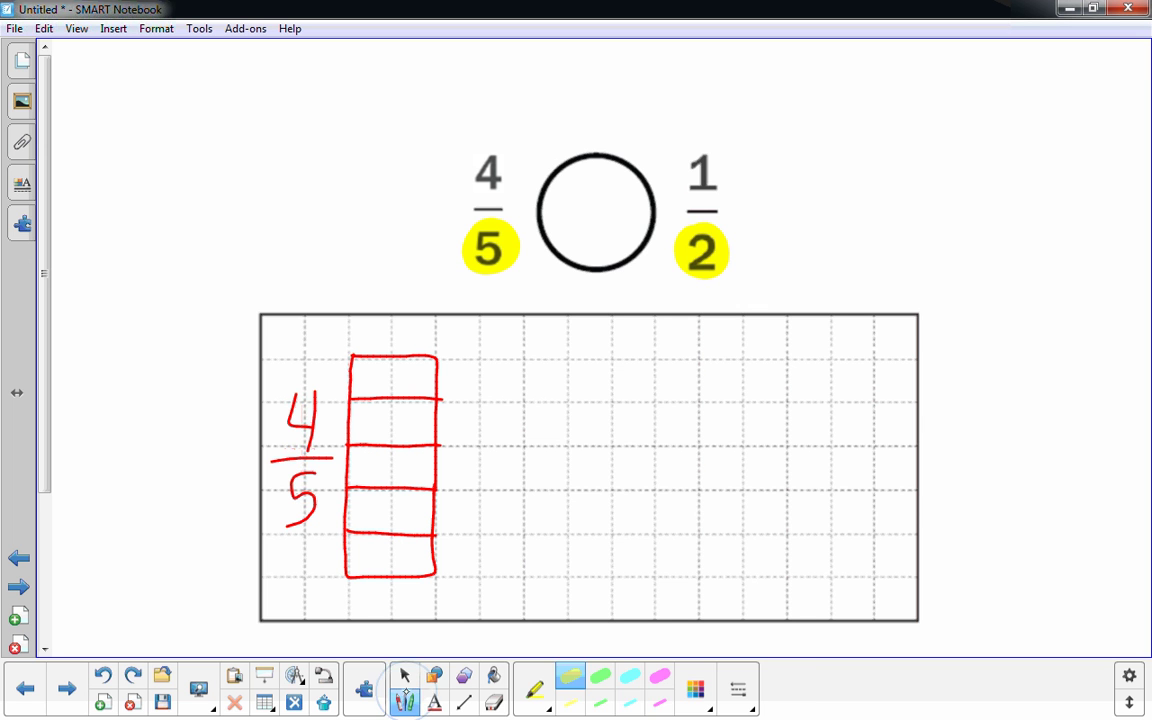
left_click_drag(357, 372, 430, 378)
mouse_move(372, 420)
left_mouse_down()
mouse_move(438, 410)
mouse_move(355, 432)
mouse_move(428, 482)
mouse_move(355, 461)
left_mouse_up()
left_click_drag(421, 508, 352, 522)
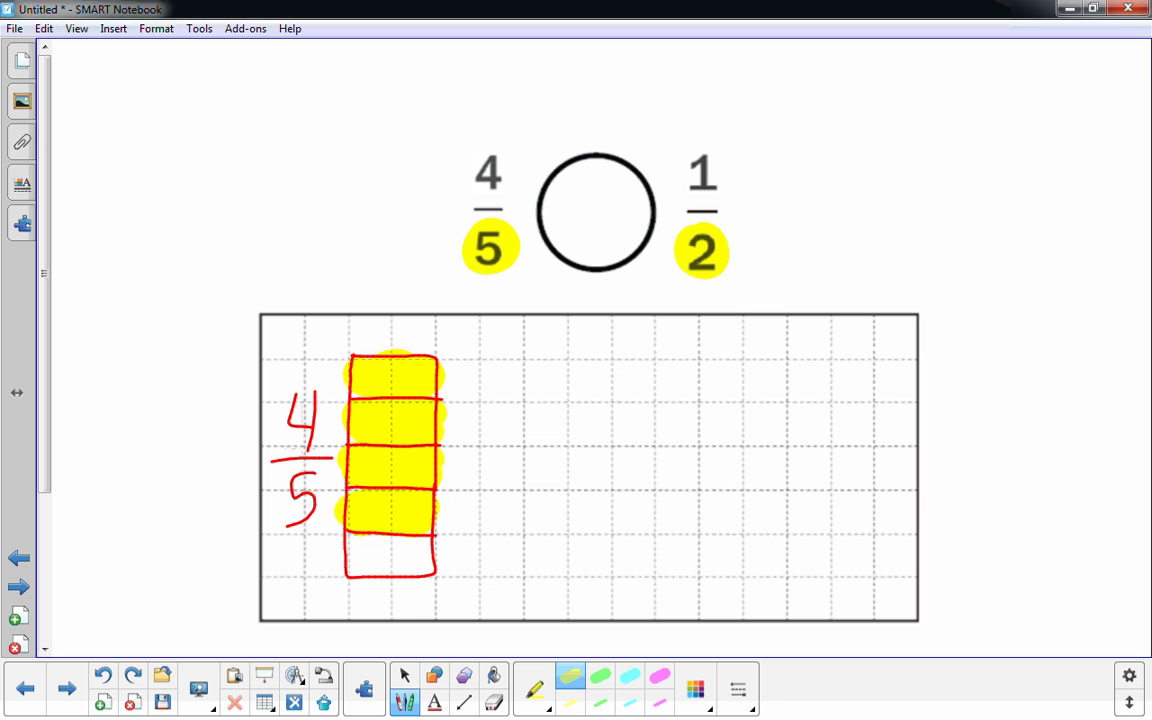
Step: Draw a red rectangle 2 squares wide and 5 squares high, split into two equal columns, and label it 1/2
left_click(536, 690)
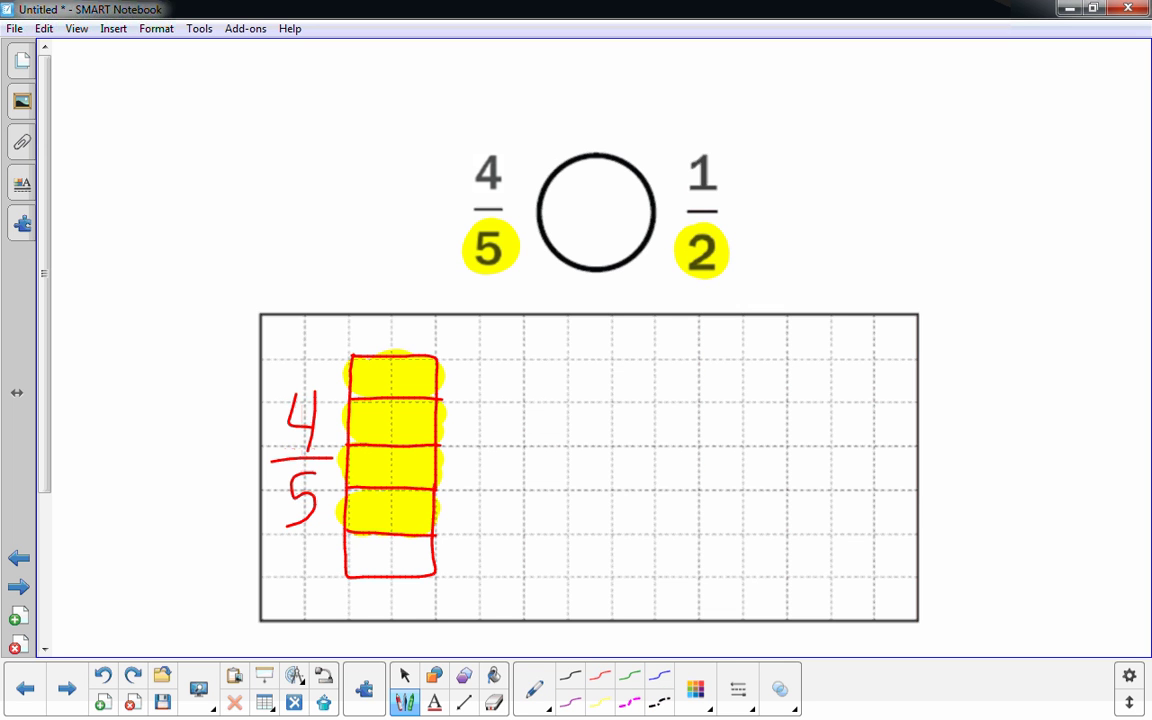
mouse_move(653, 355)
left_mouse_down()
mouse_move(652, 576)
mouse_move(732, 577)
mouse_move(740, 410)
mouse_move(674, 355)
mouse_move(651, 354)
mouse_move(698, 450)
mouse_move(700, 588)
left_mouse_up()
left_click_drag(783, 388, 784, 440)
mouse_move(808, 442)
left_mouse_down()
mouse_move(763, 452)
mouse_move(772, 500)
mouse_move(806, 515)
left_mouse_up()
Step: Highlight the column nearest the label in light blue in the rectangle labelled 1/2
left_click(404, 676)
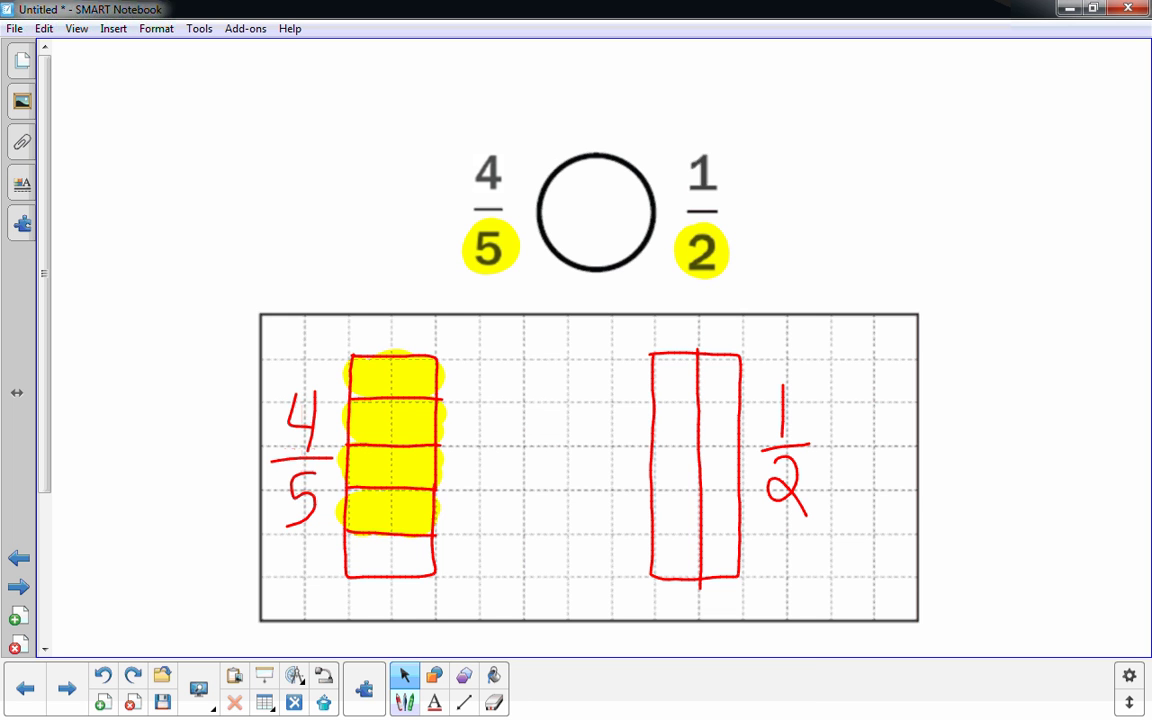
left_click(406, 700)
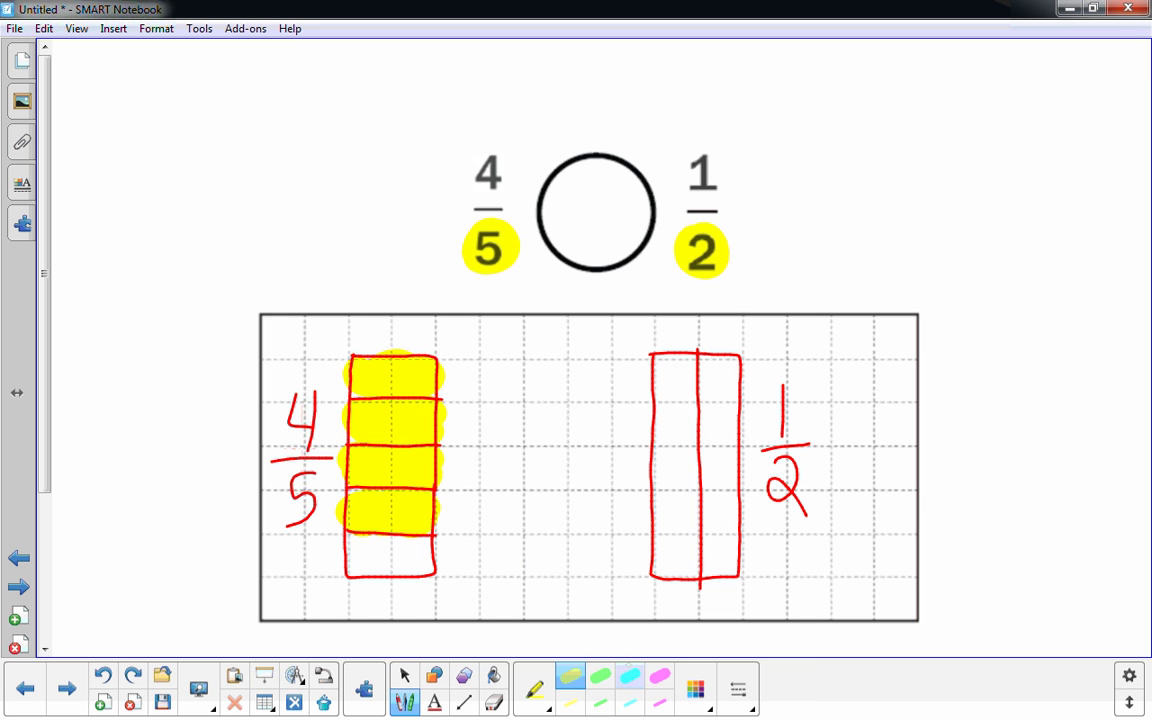
left_click(631, 677)
mouse_move(722, 358)
left_mouse_down()
mouse_move(722, 570)
mouse_move(703, 366)
left_mouse_up()
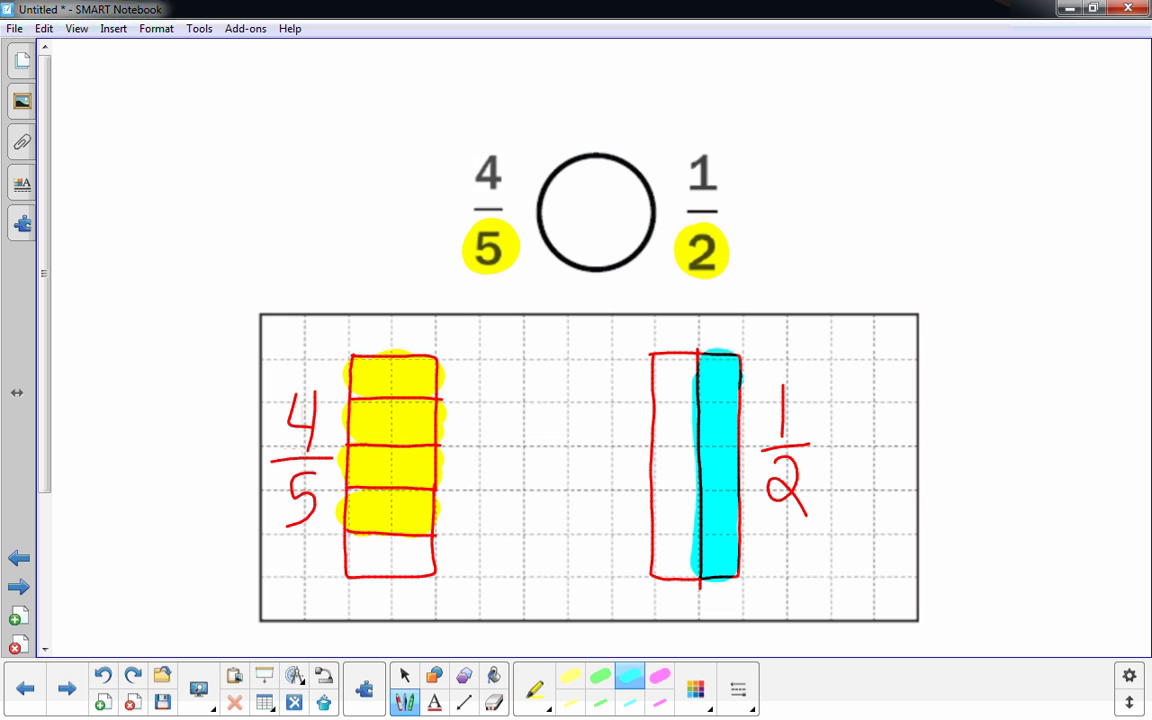
Step: Erase the yellow highlights from the denominators 5 and 2 using the large eraser
left_click(493, 702)
left_click(619, 689)
mouse_move(488, 245)
left_mouse_down()
mouse_move(514, 231)
mouse_move(705, 245)
left_mouse_up()
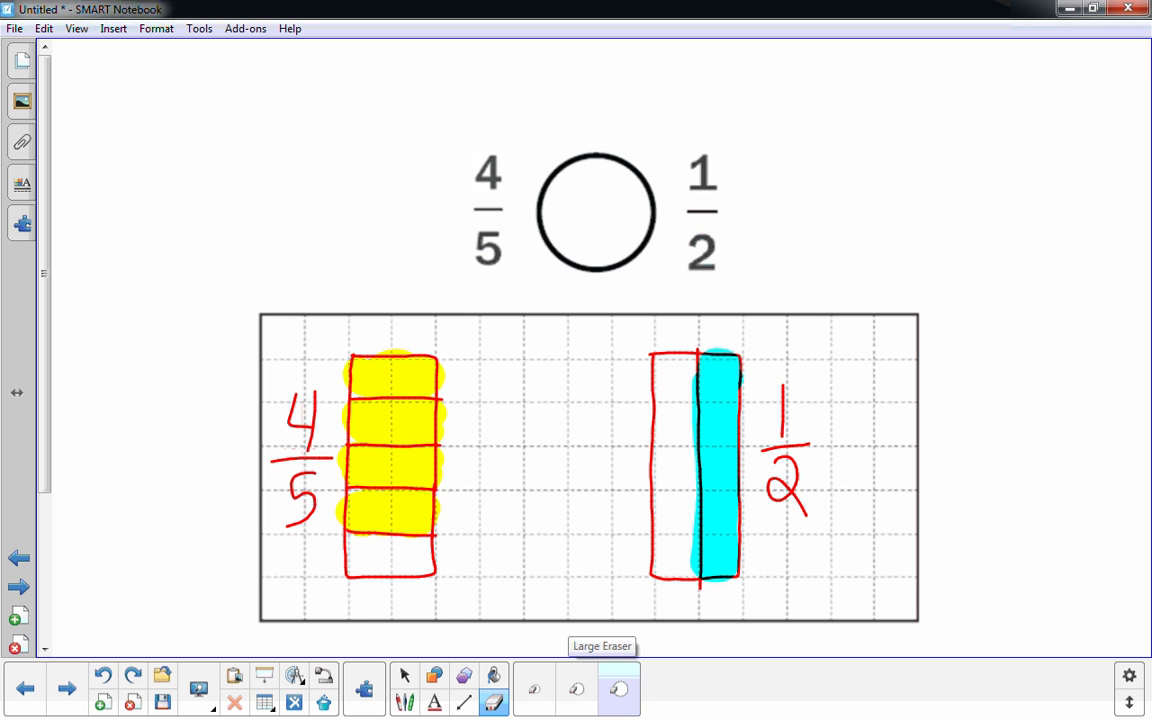
Step: Write a red greater-than sign in the circle between 4/5 and 1/2
left_click(405, 676)
left_click(404, 702)
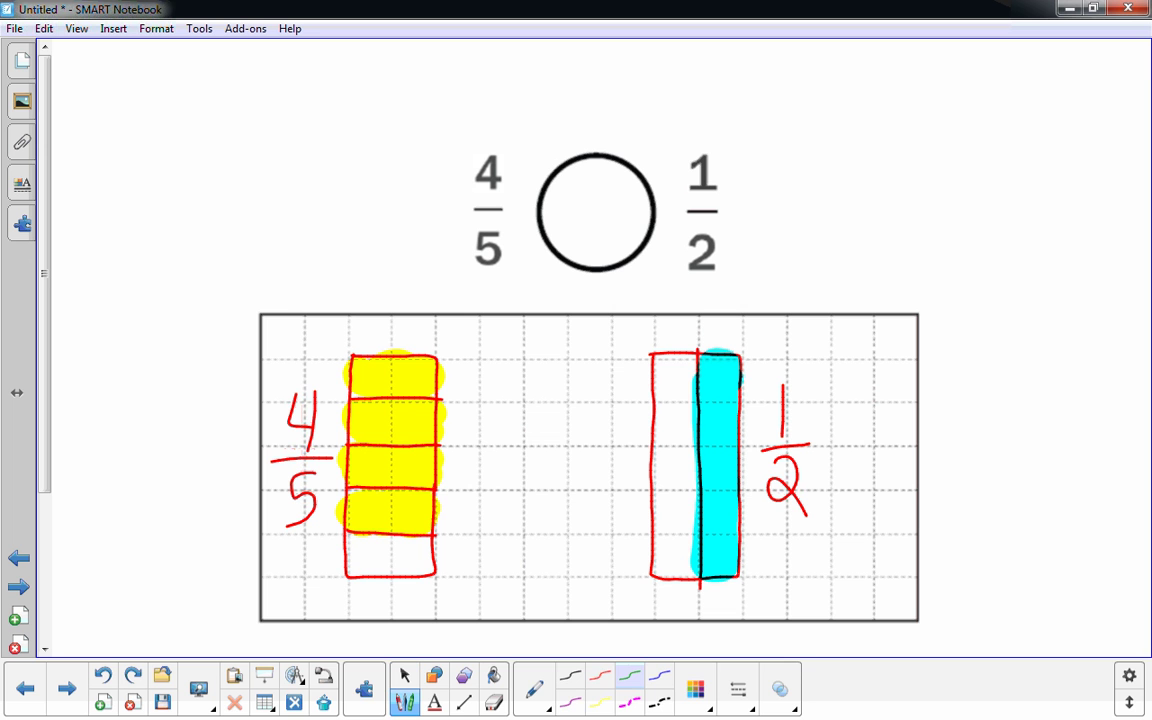
left_click_drag(578, 188, 577, 240)
left_click(405, 676)
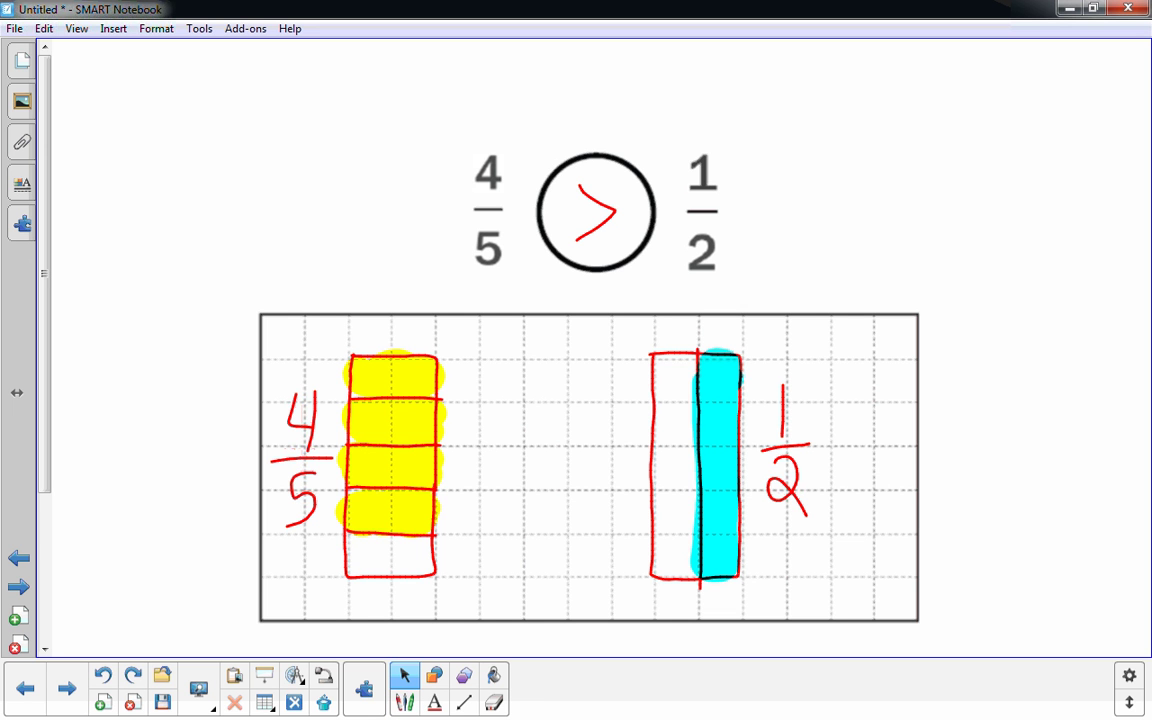